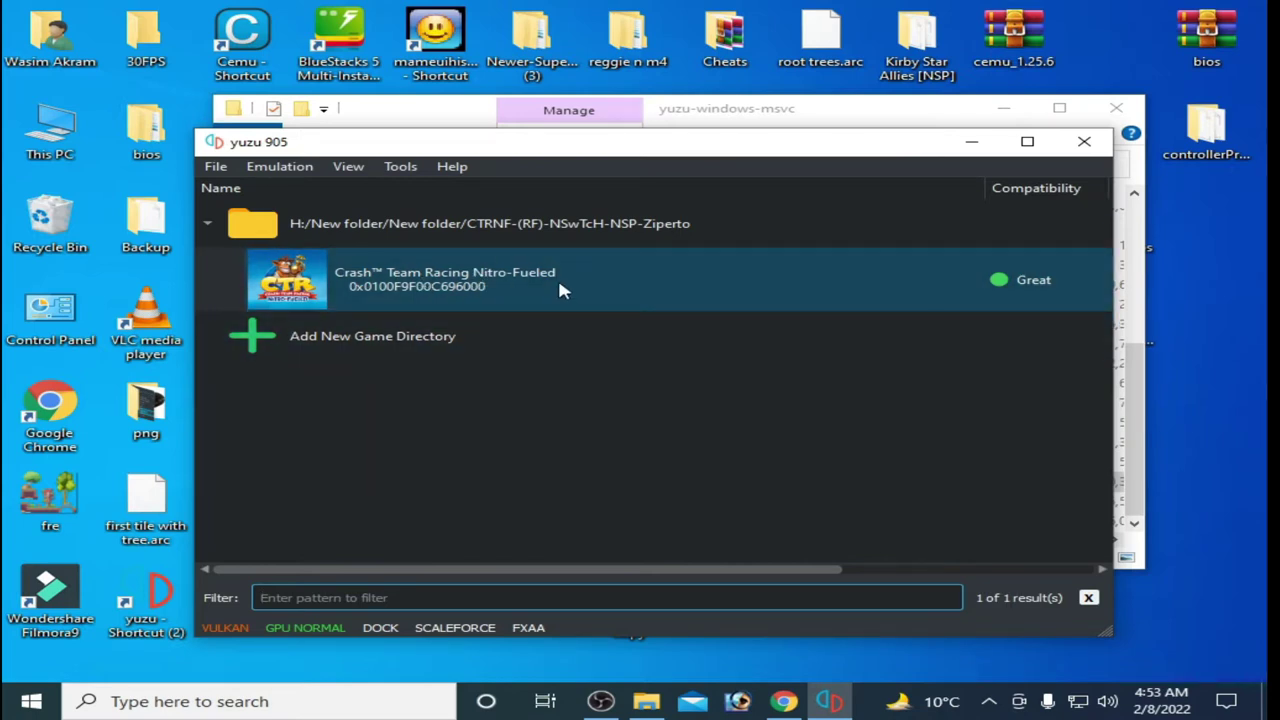
# Step: Extract the 0100F9F00C696000 archive on the desktop into a folder of the same name, replacing all existing files
pyautogui.moveTo(834, 147); pyautogui.dragTo(748, 152)
pyautogui.click(1003, 108)
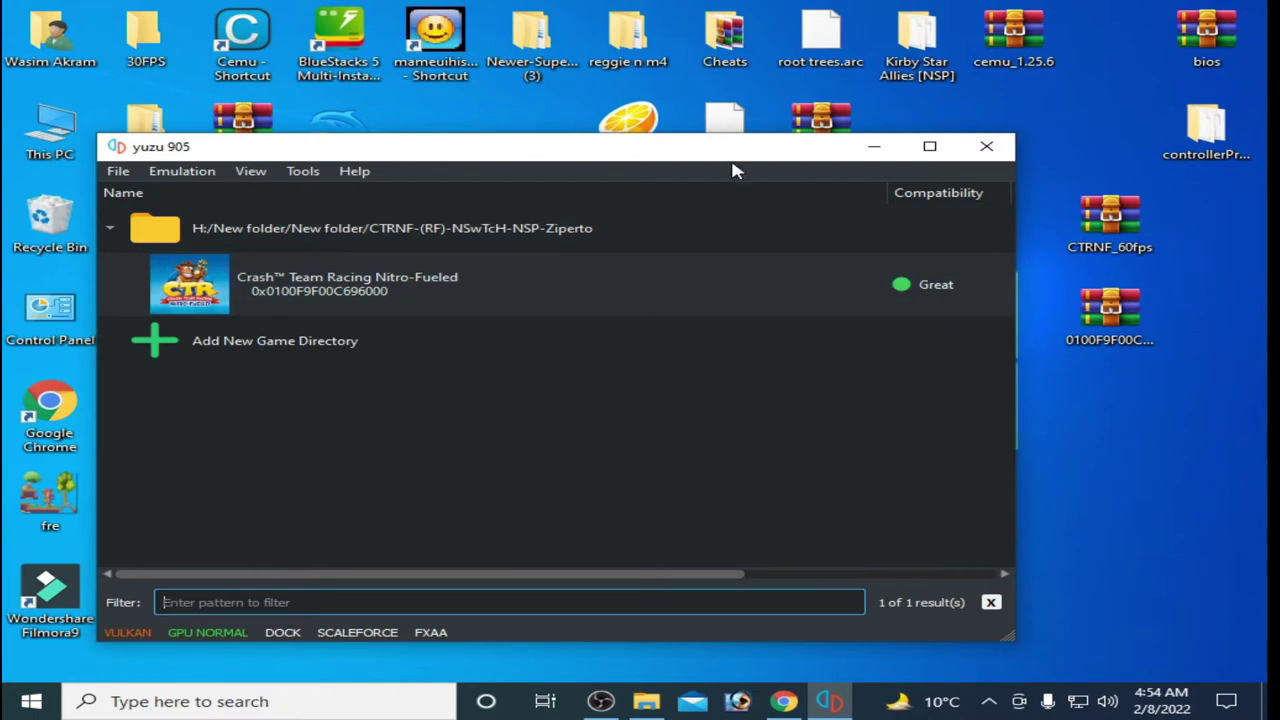
pyautogui.moveTo(757, 157); pyautogui.dragTo(549, 144)
pyautogui.moveTo(918, 315); pyautogui.dragTo(1000, 508)
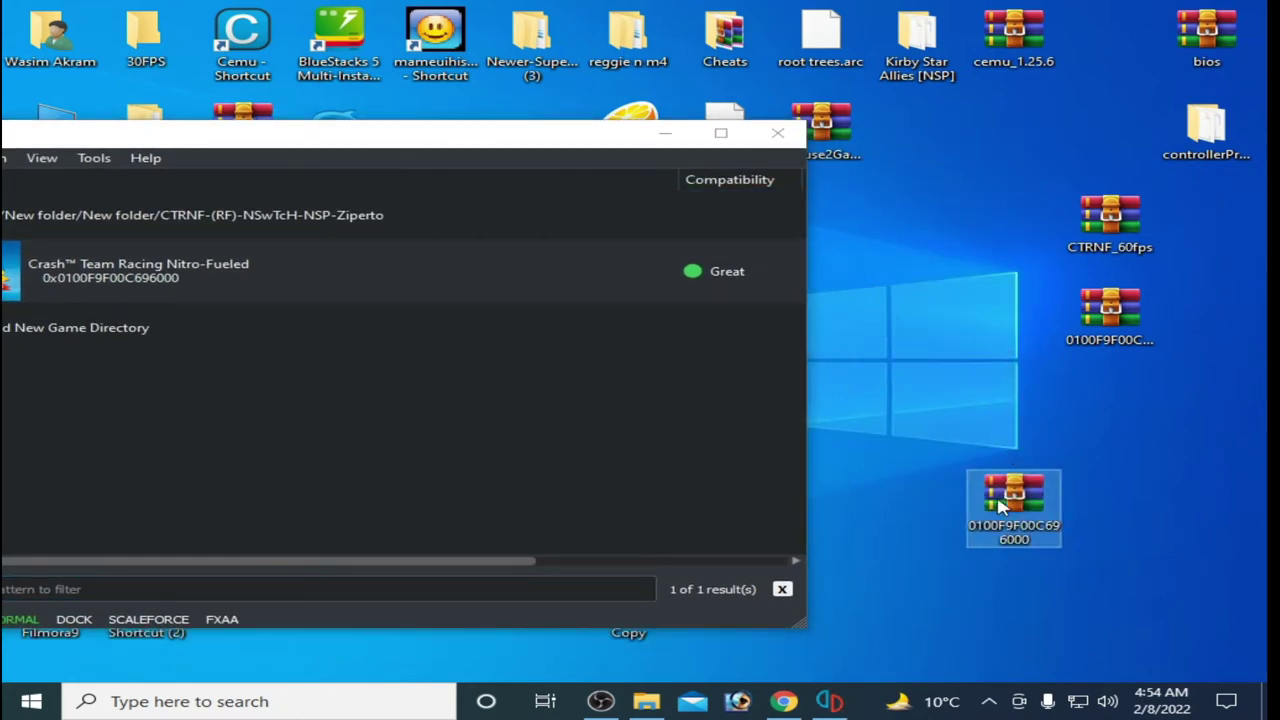
pyautogui.rightClick(1000, 512)
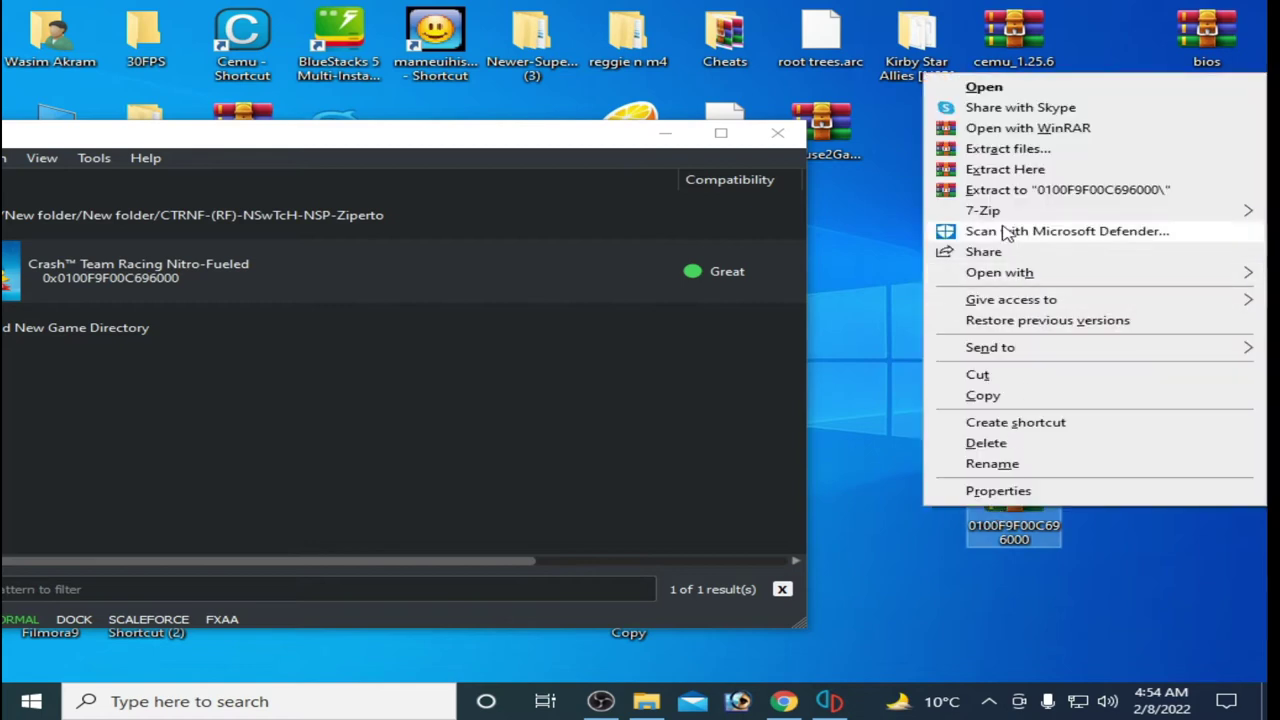
pyautogui.click(994, 192)
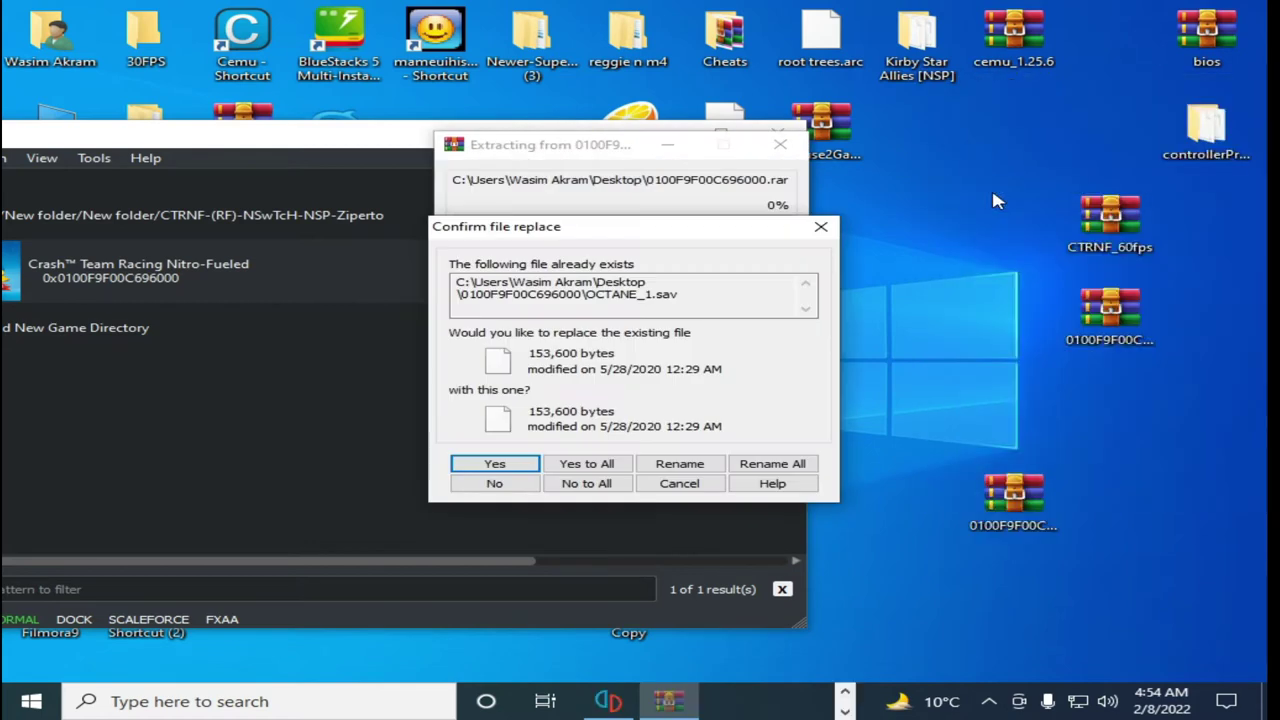
pyautogui.click(588, 468)
# Step: Open the extracted 0100F9F00C696000 folder from the desktop
pyautogui.moveTo(414, 143); pyautogui.dragTo(947, 210)
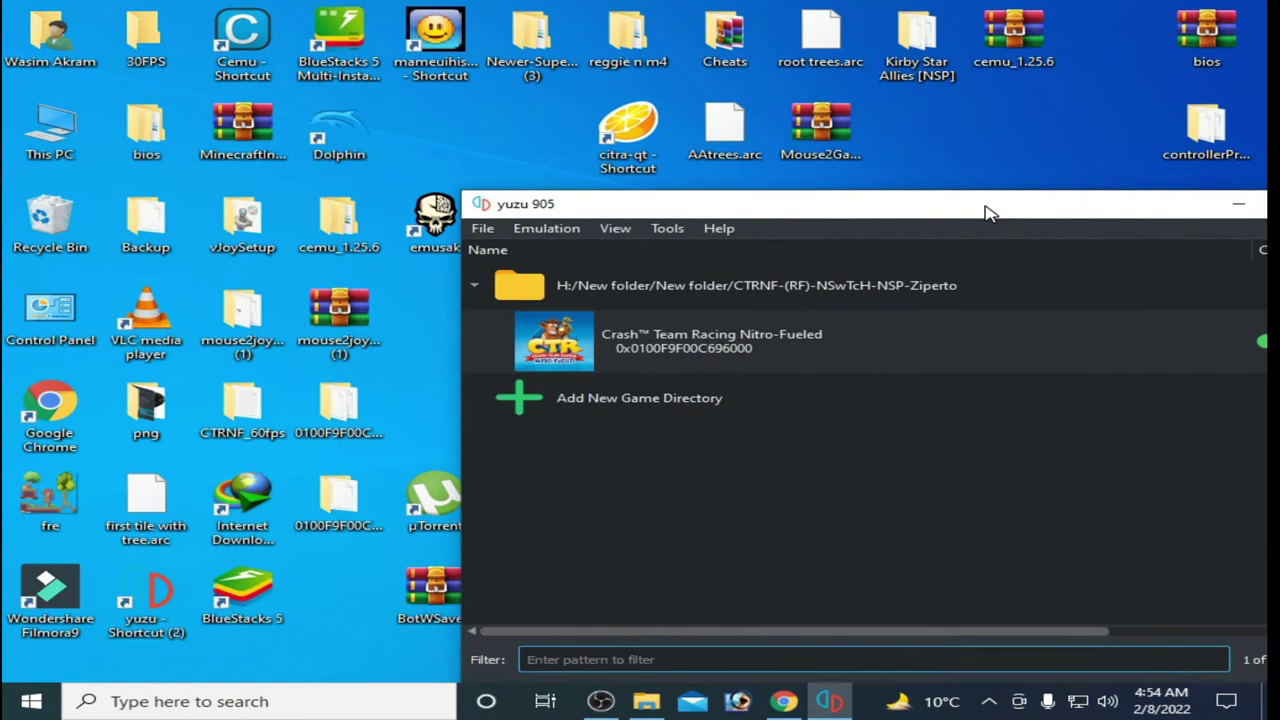
pyautogui.doubleClick(338, 410)
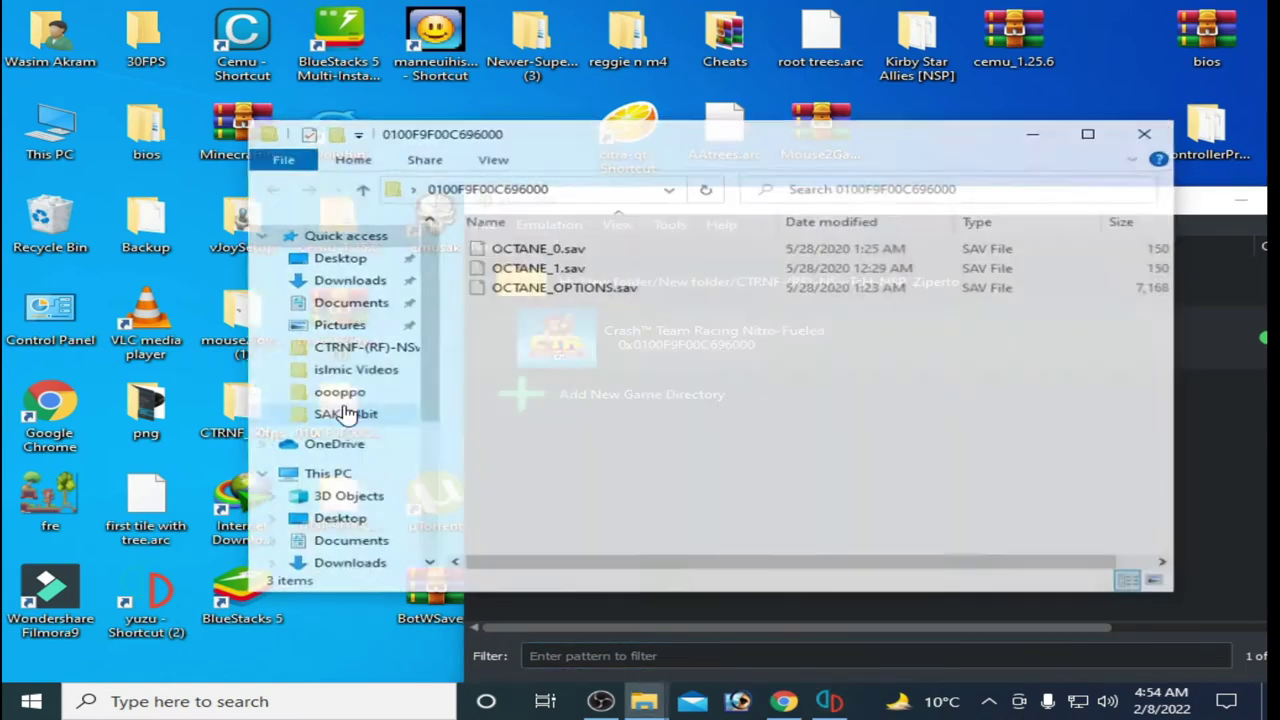
pyautogui.moveTo(712, 146); pyautogui.dragTo(555, 127)
# Step: Switch to yuzu and open the save data location of Crash Team Racing Nitro-Fueled
pyautogui.click(1045, 212)
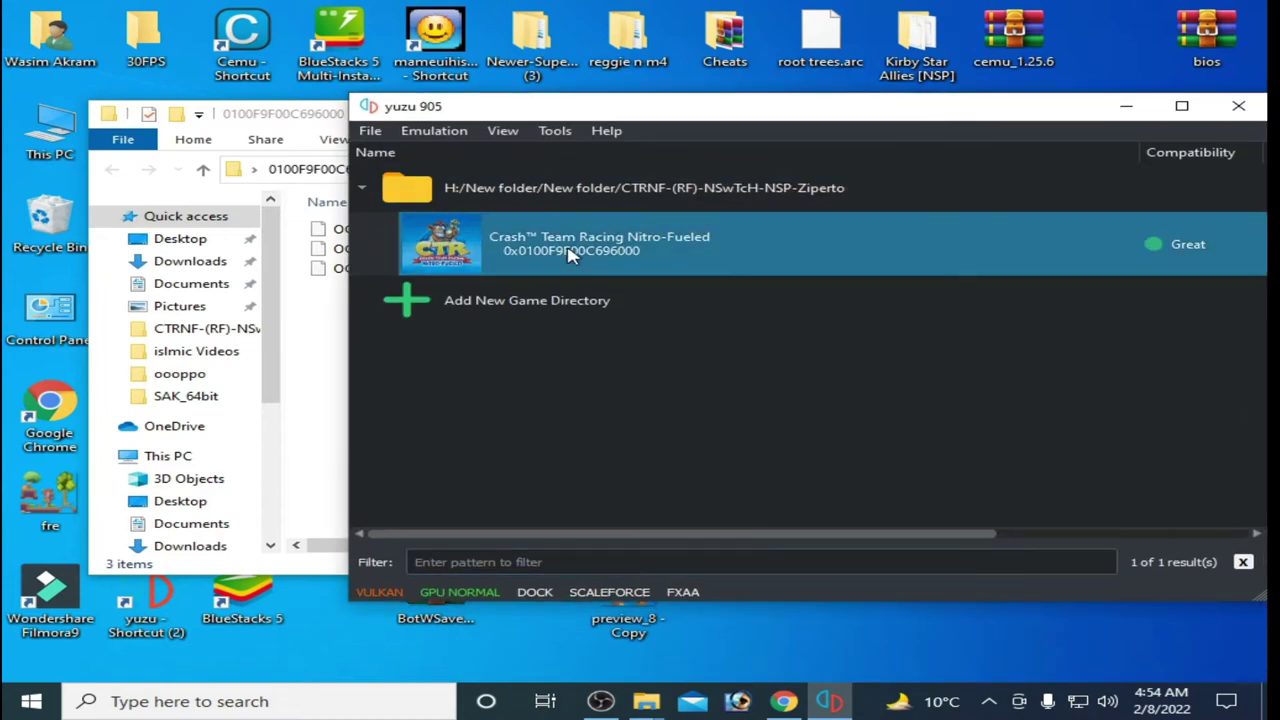
pyautogui.rightClick(568, 256)
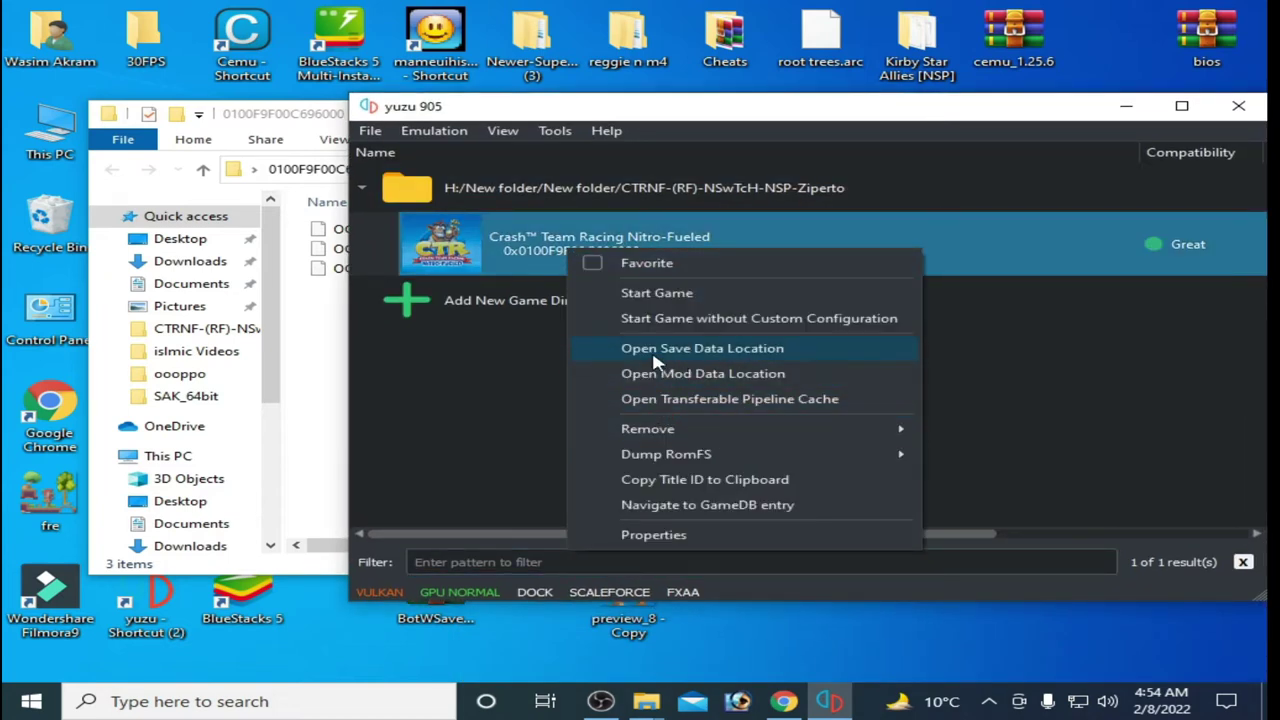
pyautogui.click(688, 350)
pyautogui.moveTo(558, 140); pyautogui.dragTo(932, 125)
# Step: Copy OCTANE_0.sav, OCTANE_1.sav and OCTANE_OPTIONS.sav from the extracted folder
pyautogui.click(331, 332)
pyautogui.moveTo(348, 289); pyautogui.dragTo(402, 227)
pyautogui.rightClick(402, 227)
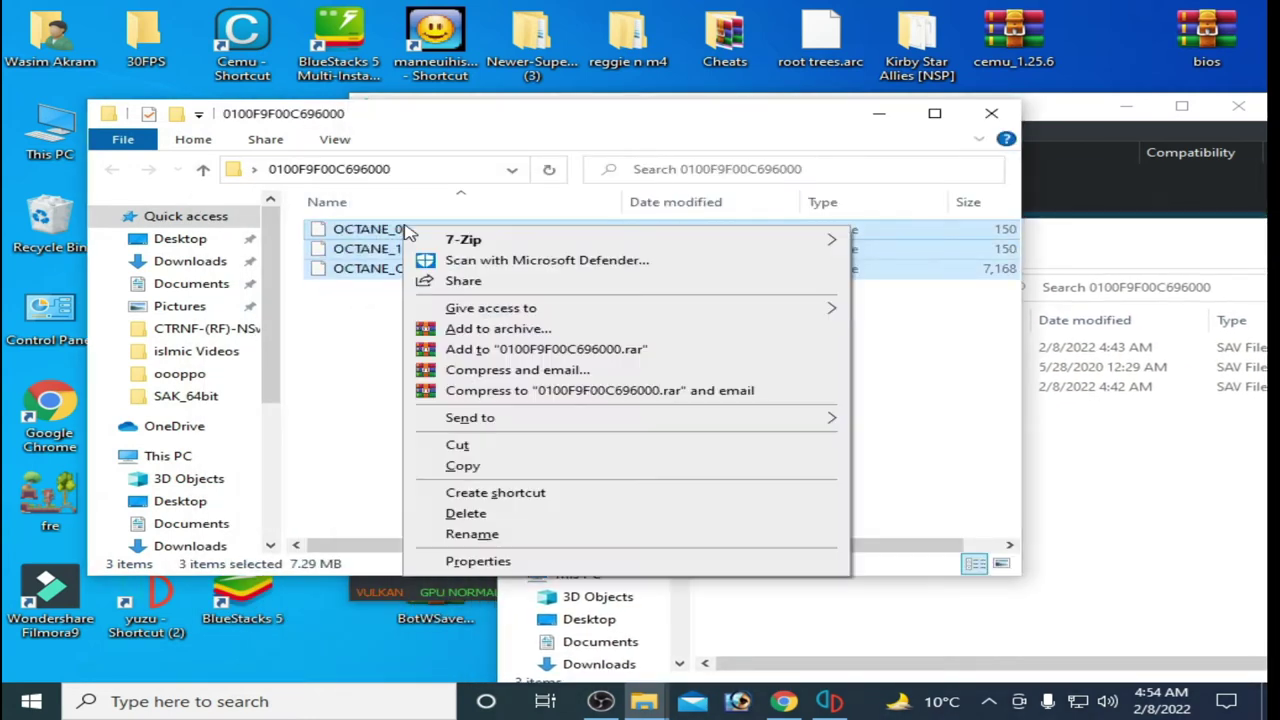
pyautogui.click(462, 468)
# Step: Paste the save files into the game's save data folder, replacing the existing ones, and close both folder windows
pyautogui.click(1040, 500)
pyautogui.rightClick(908, 496)
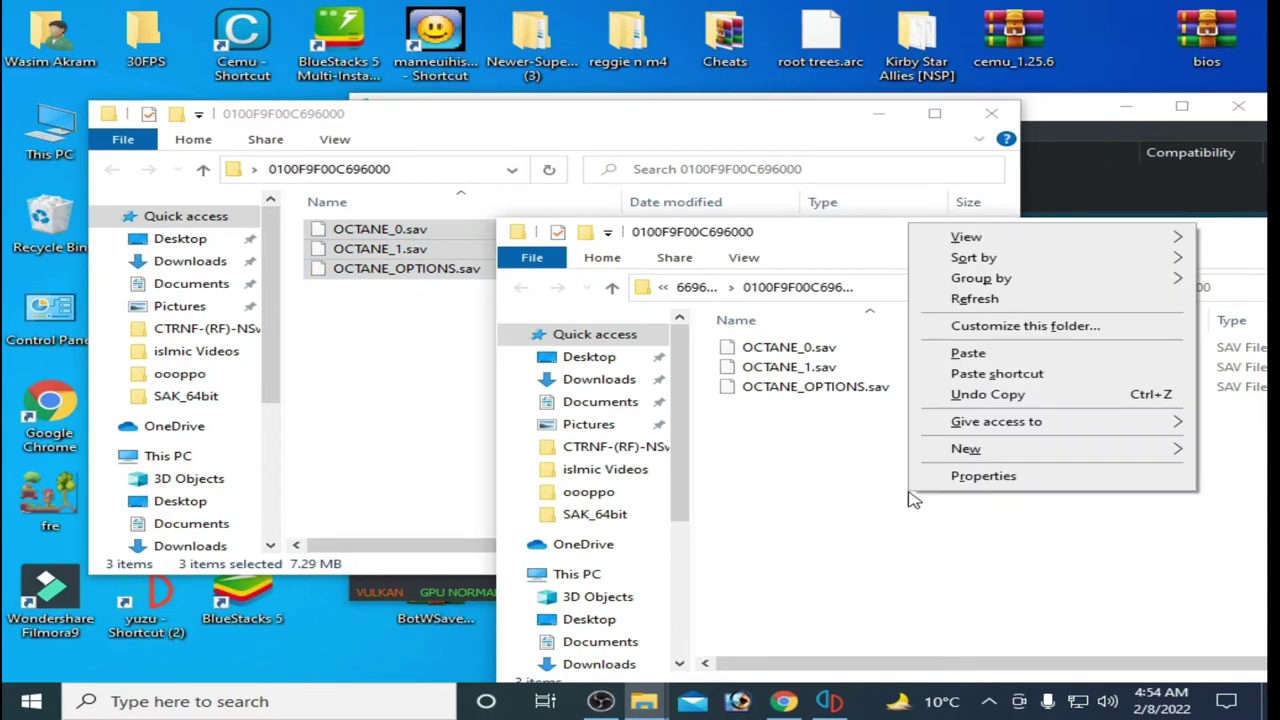
pyautogui.click(985, 355)
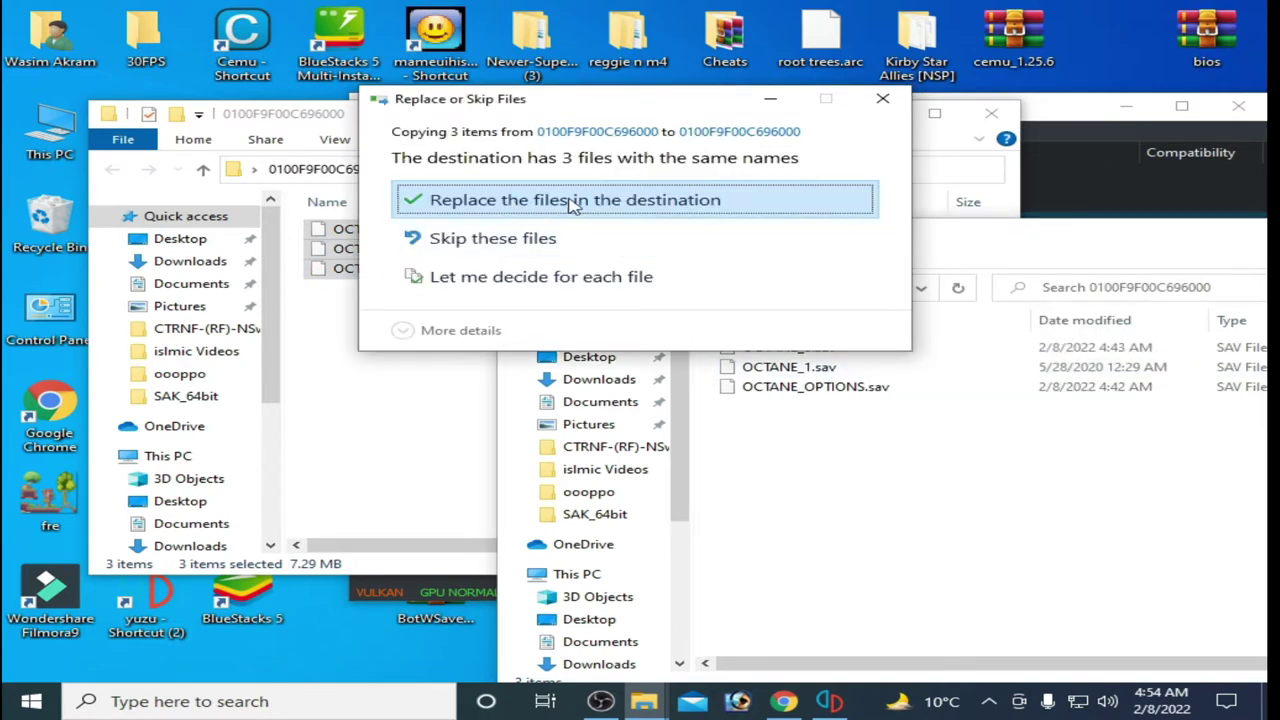
pyautogui.click(573, 203)
pyautogui.click(1010, 115)
pyautogui.moveTo(1080, 240); pyautogui.dragTo(1003, 222)
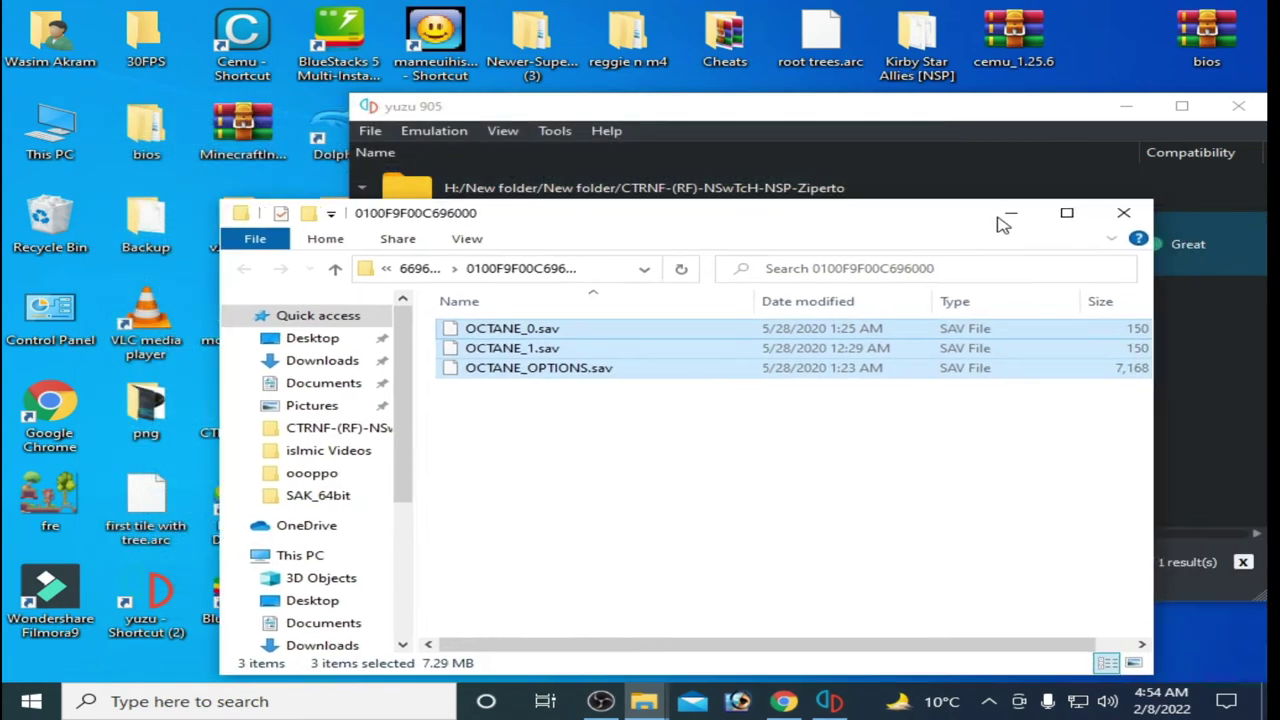
pyautogui.click(1123, 215)
# Step: Move the yuzu window aside and open NVIDIA Control Panel from the desktop
pyautogui.moveTo(1006, 114); pyautogui.dragTo(828, 113)
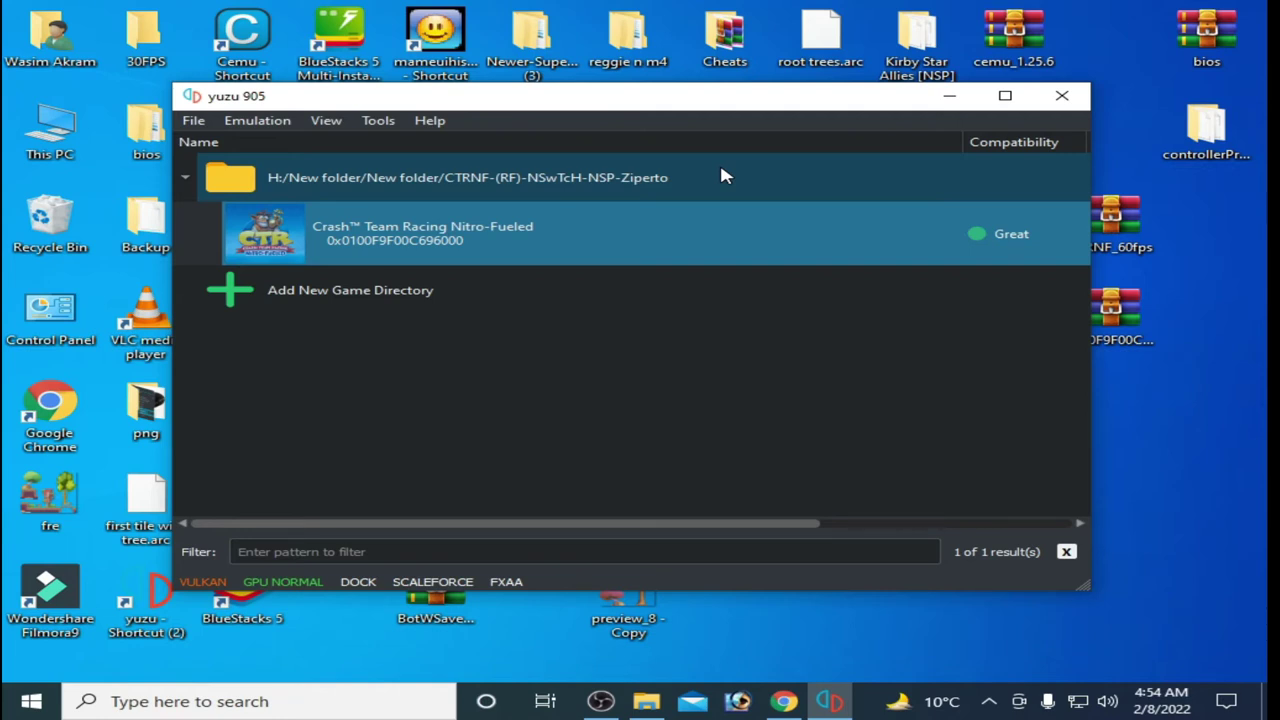
pyautogui.moveTo(774, 101); pyautogui.dragTo(621, 91)
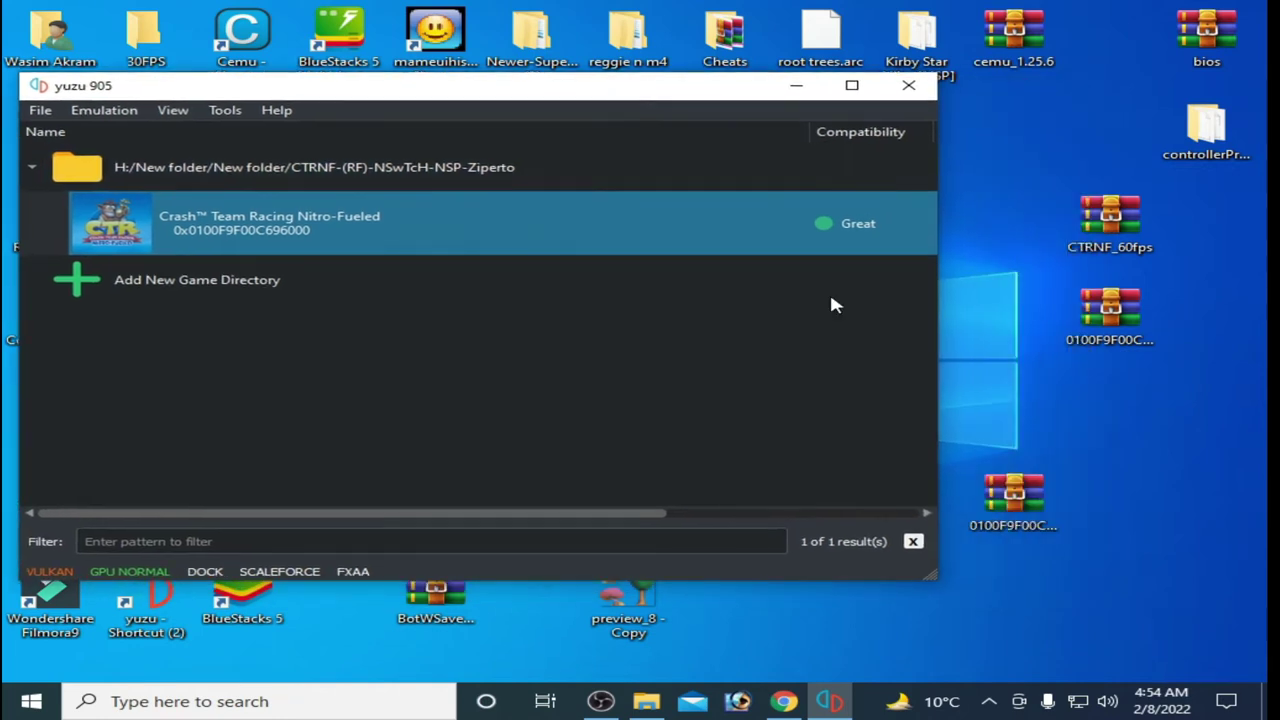
pyautogui.rightClick(1030, 317)
pyautogui.click(1099, 460)
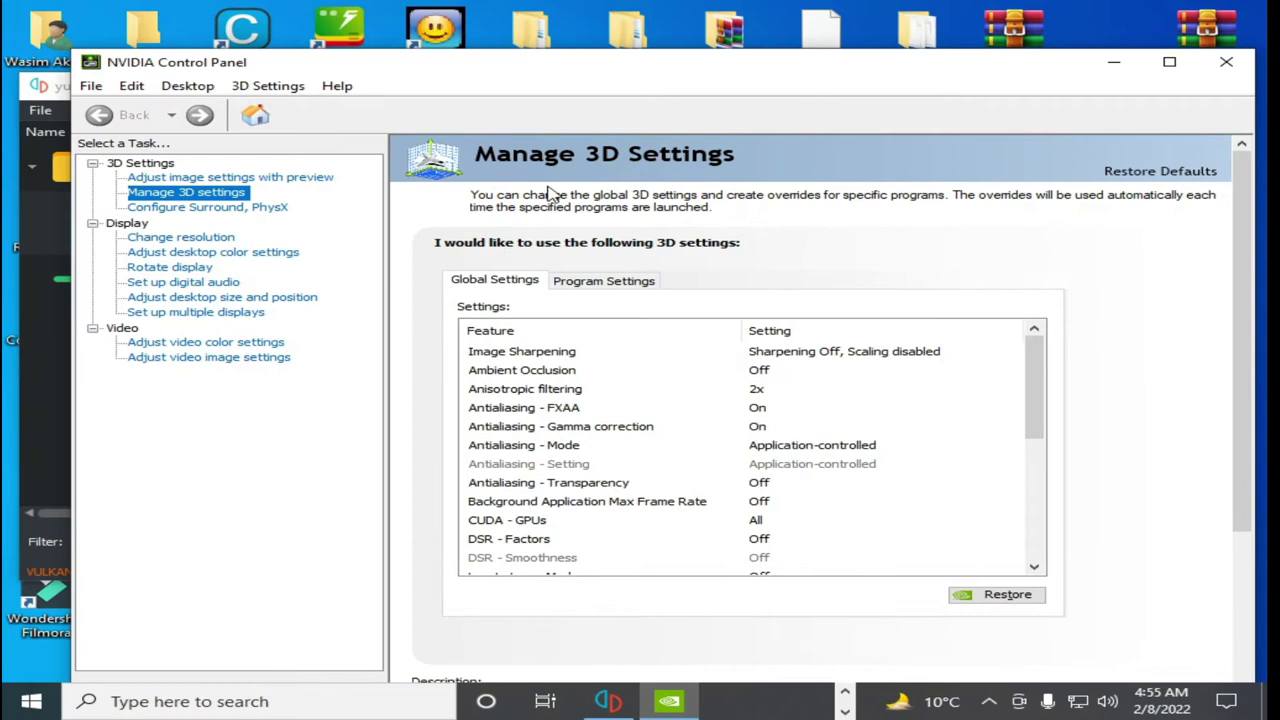
# Step: In the image settings with preview, set the preference slider to Performance and choose to use the advanced 3D image settings
pyautogui.click(176, 178)
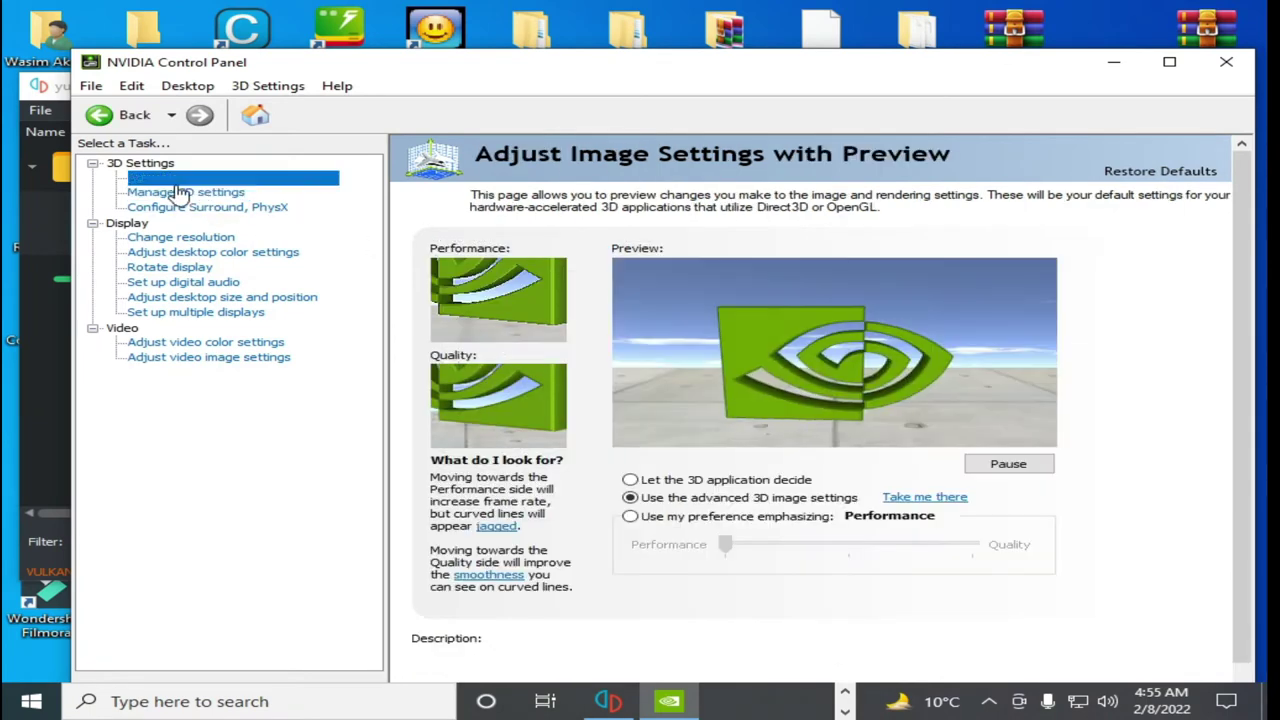
pyautogui.click(630, 517)
pyautogui.moveTo(735, 548)
pyautogui.mouseDown()
pyautogui.moveTo(803, 550)
pyautogui.moveTo(727, 545)
pyautogui.mouseUp()
pyautogui.click(631, 498)
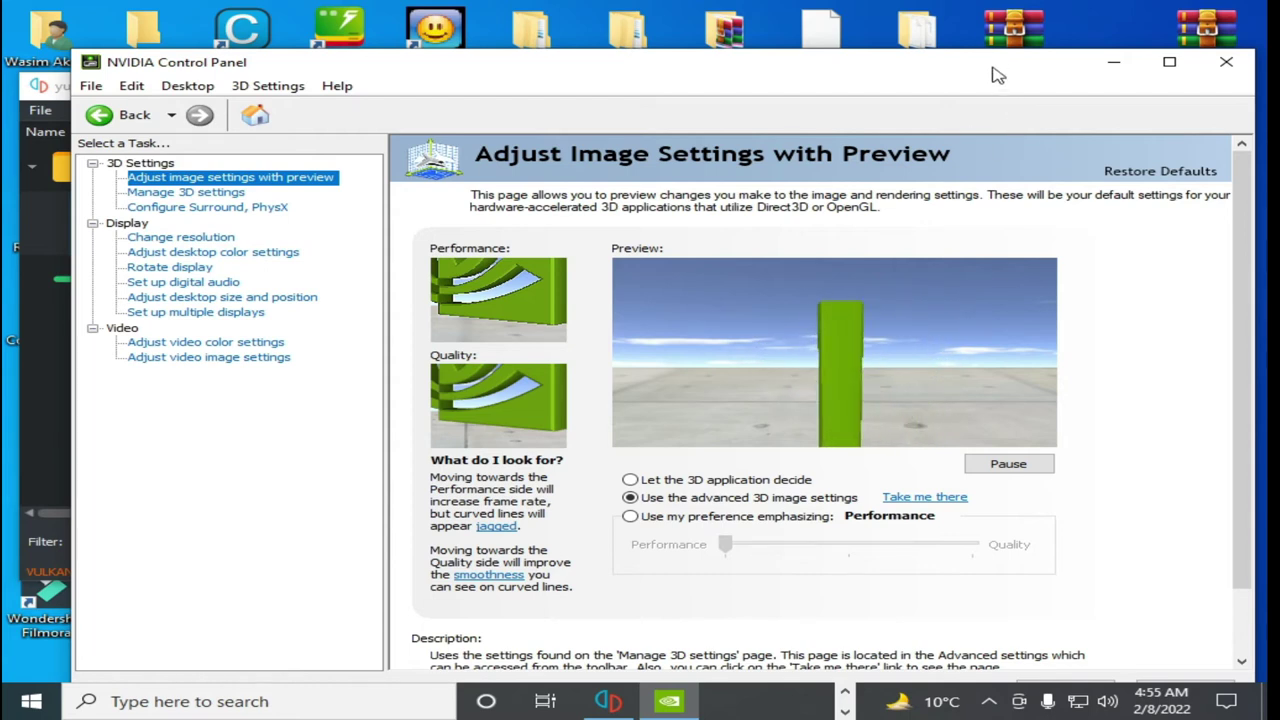
pyautogui.scroll(-2, 1160, 548)
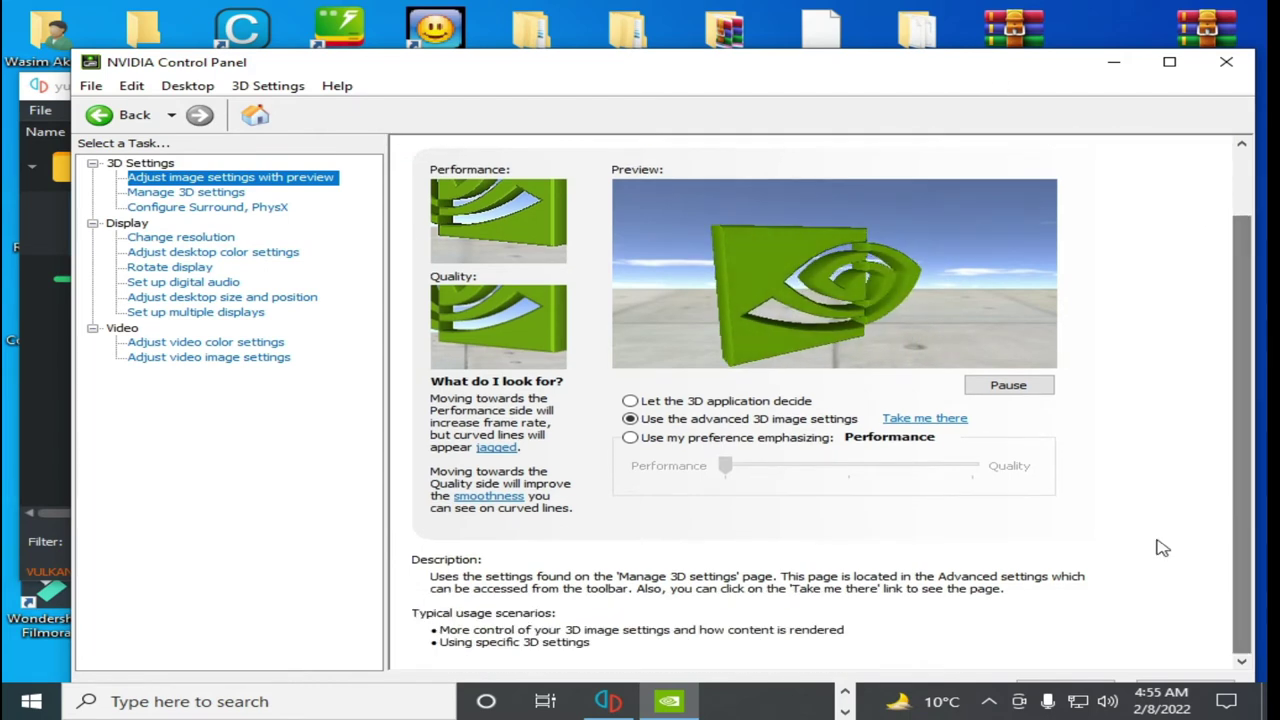
# Step: Set Antialiasing - FXAA to On in the global 3D settings
pyautogui.click(182, 192)
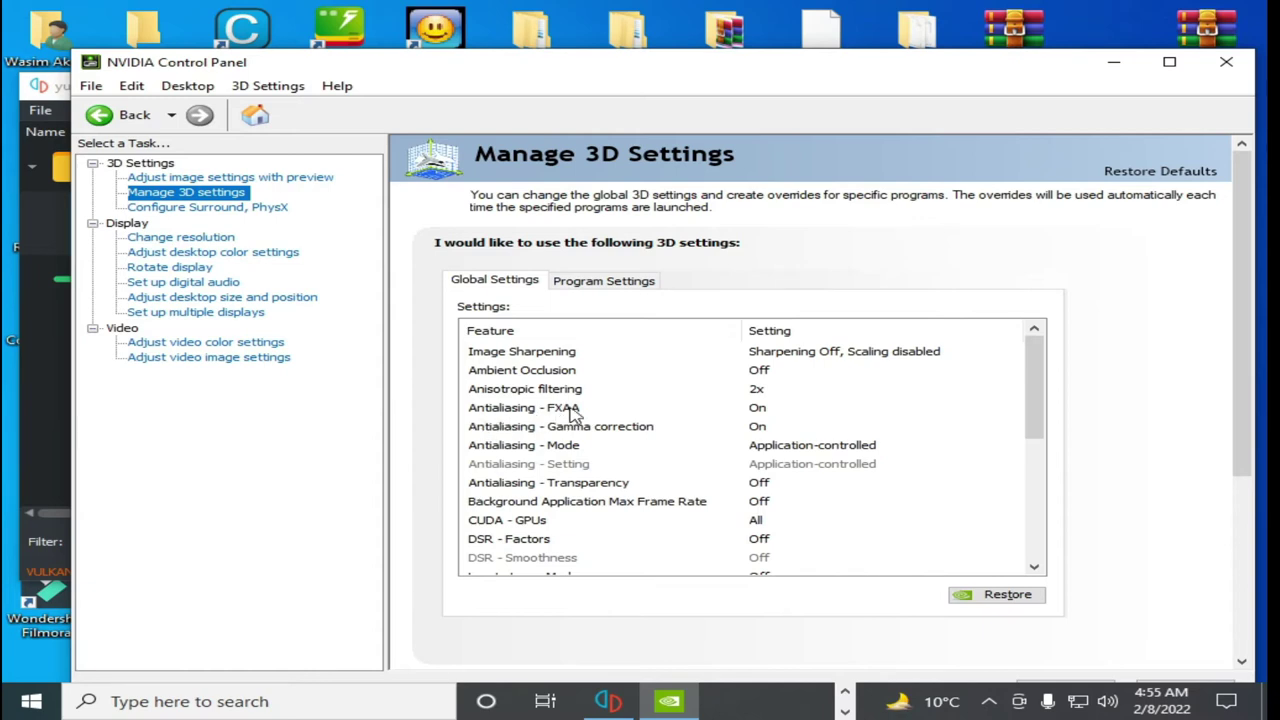
pyautogui.click(760, 410)
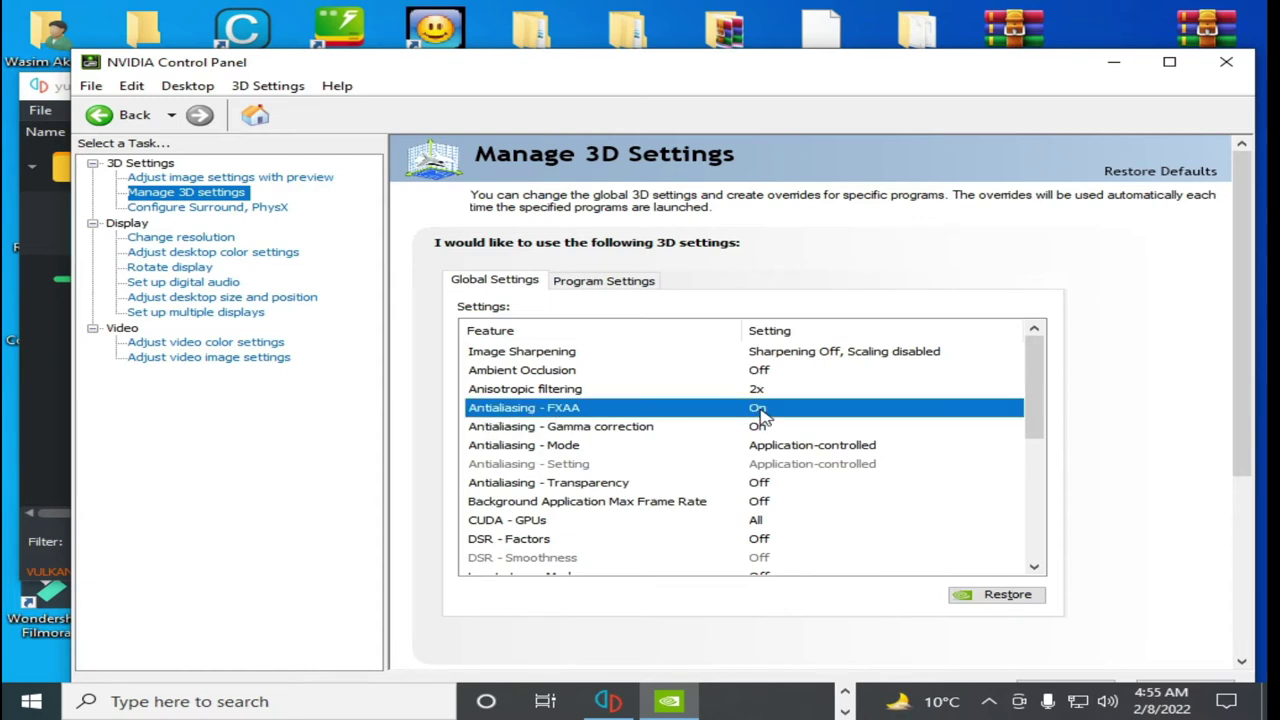
pyautogui.click(785, 408)
pyautogui.click(780, 442)
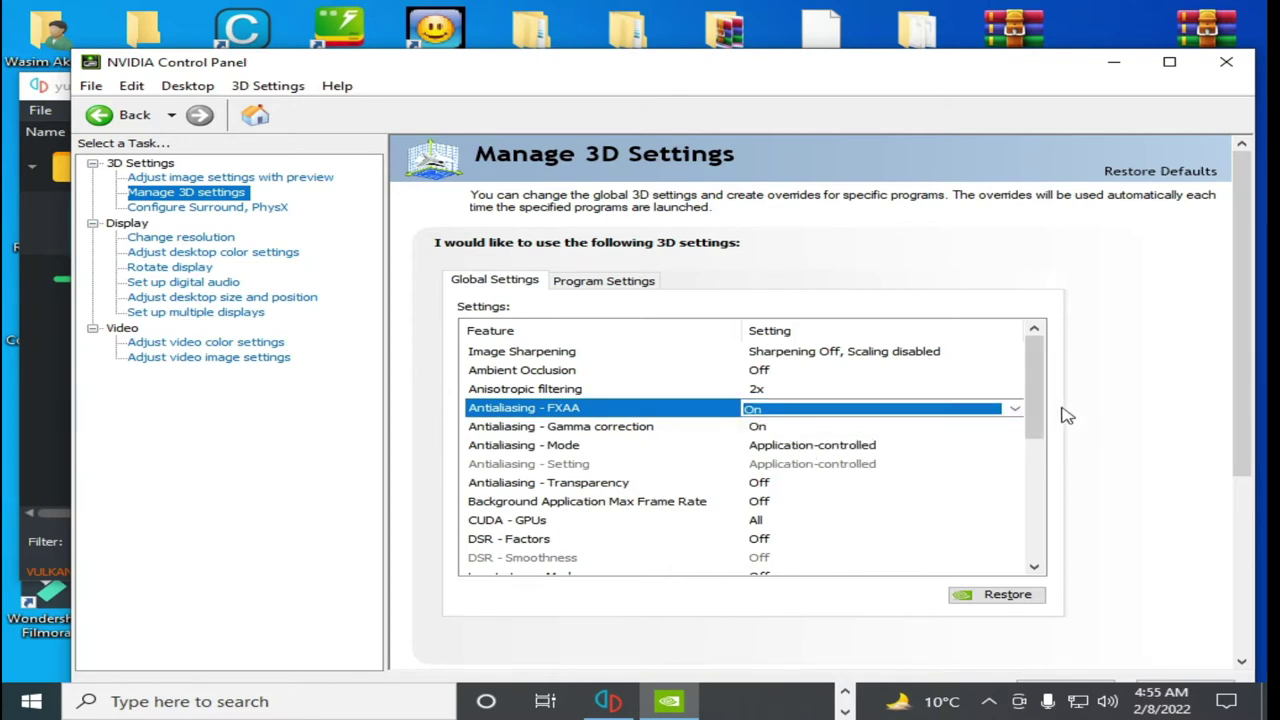
# Step: Set the global power management mode to Prefer maximum performance
pyautogui.moveTo(1036, 381); pyautogui.dragTo(1034, 451)
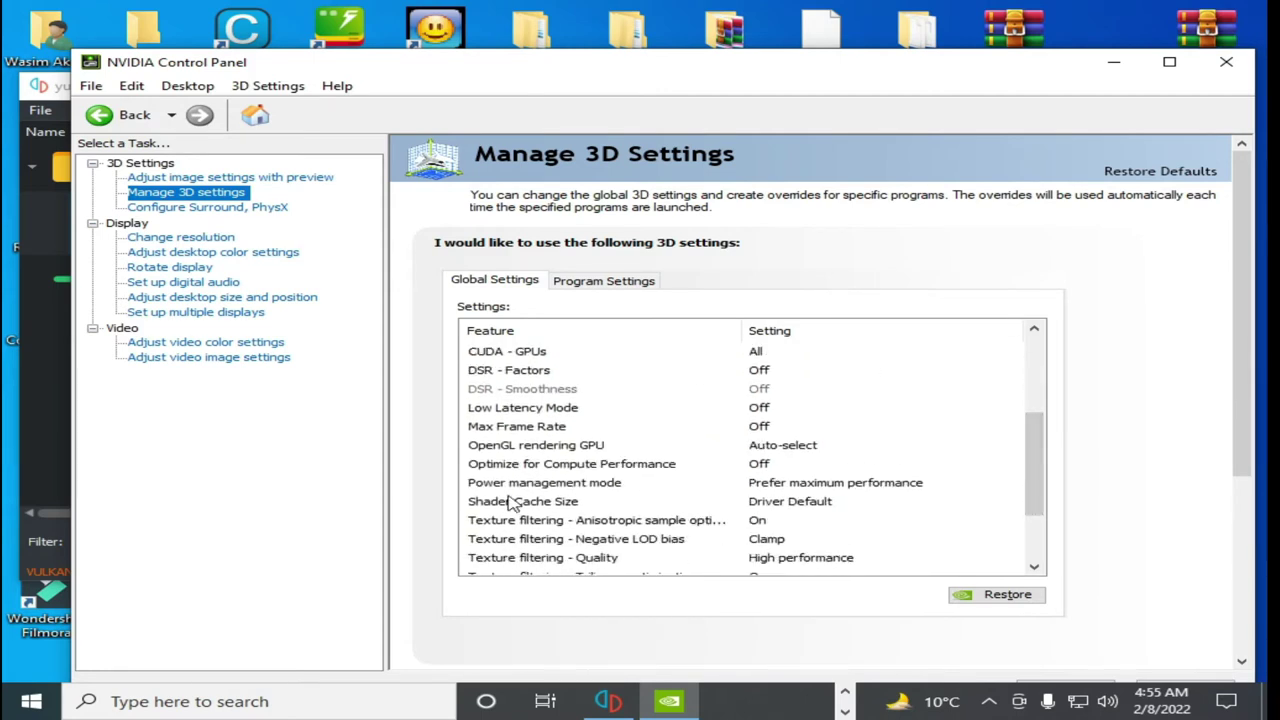
pyautogui.click(792, 480)
pyautogui.click(792, 483)
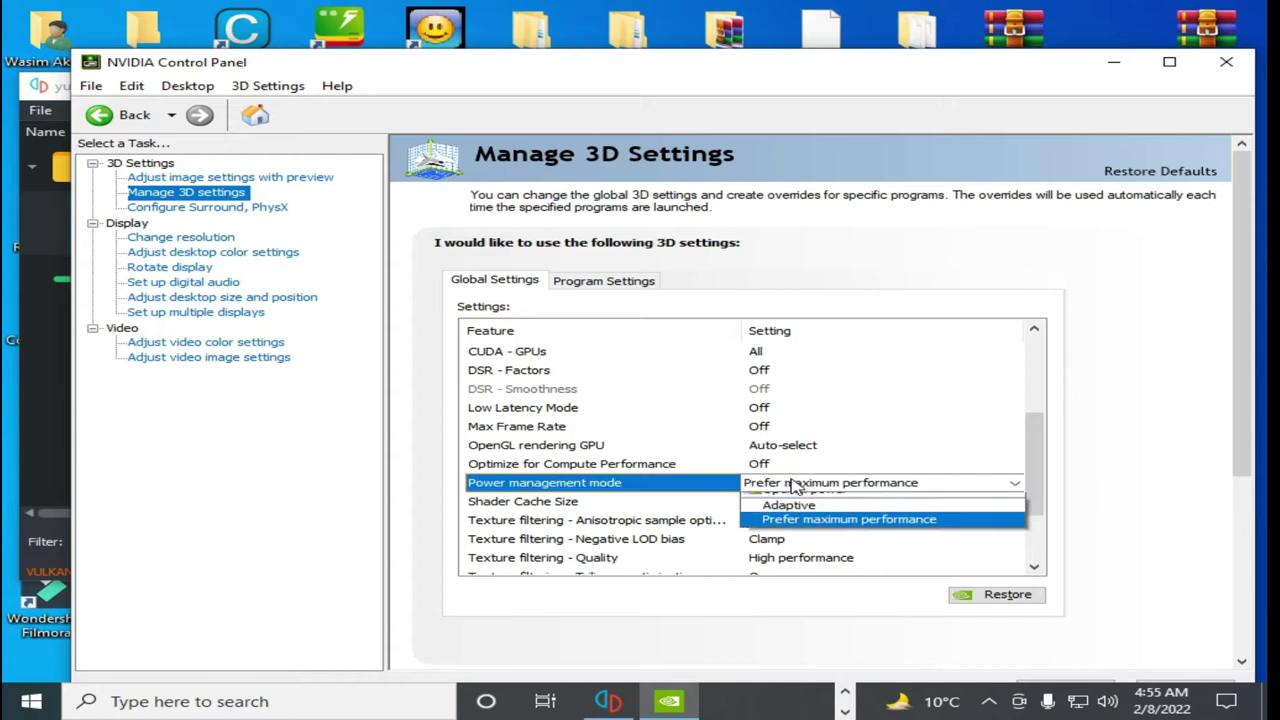
pyautogui.click(789, 531)
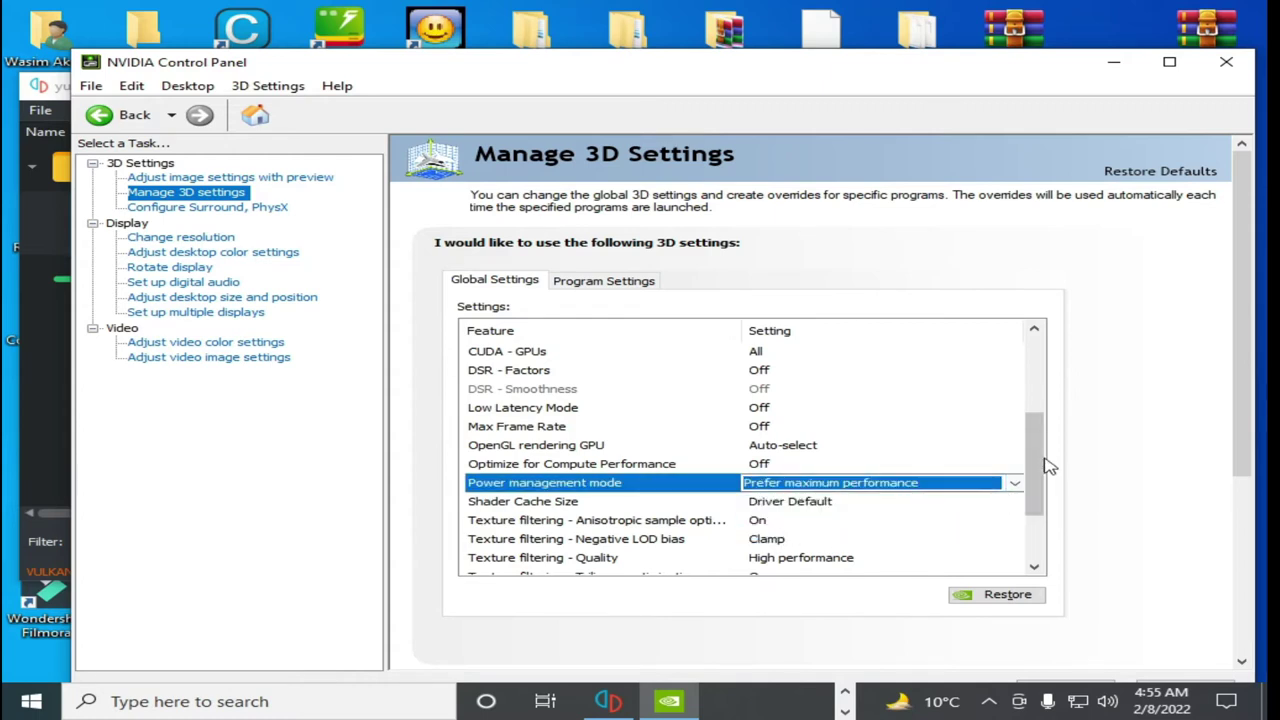
# Step: Set Texture filtering - Quality to High performance in the global 3D settings
pyautogui.scroll(-2, 1030, 503)
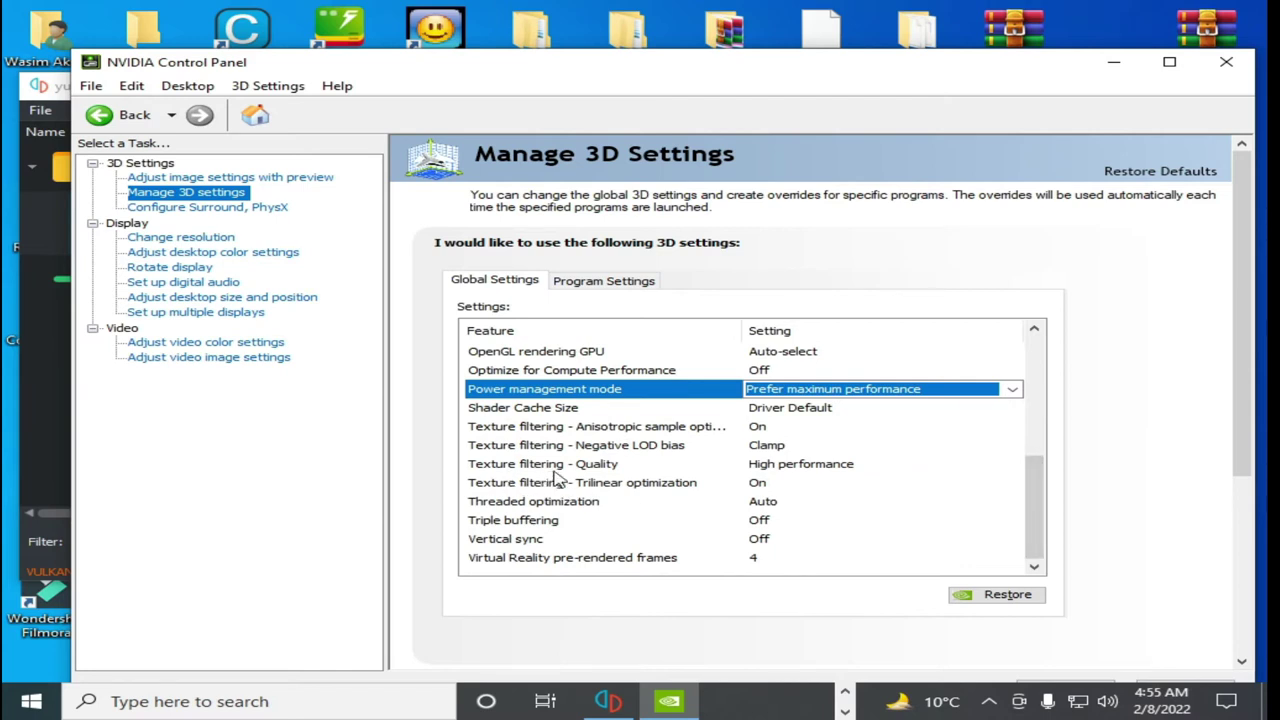
pyautogui.click(816, 468)
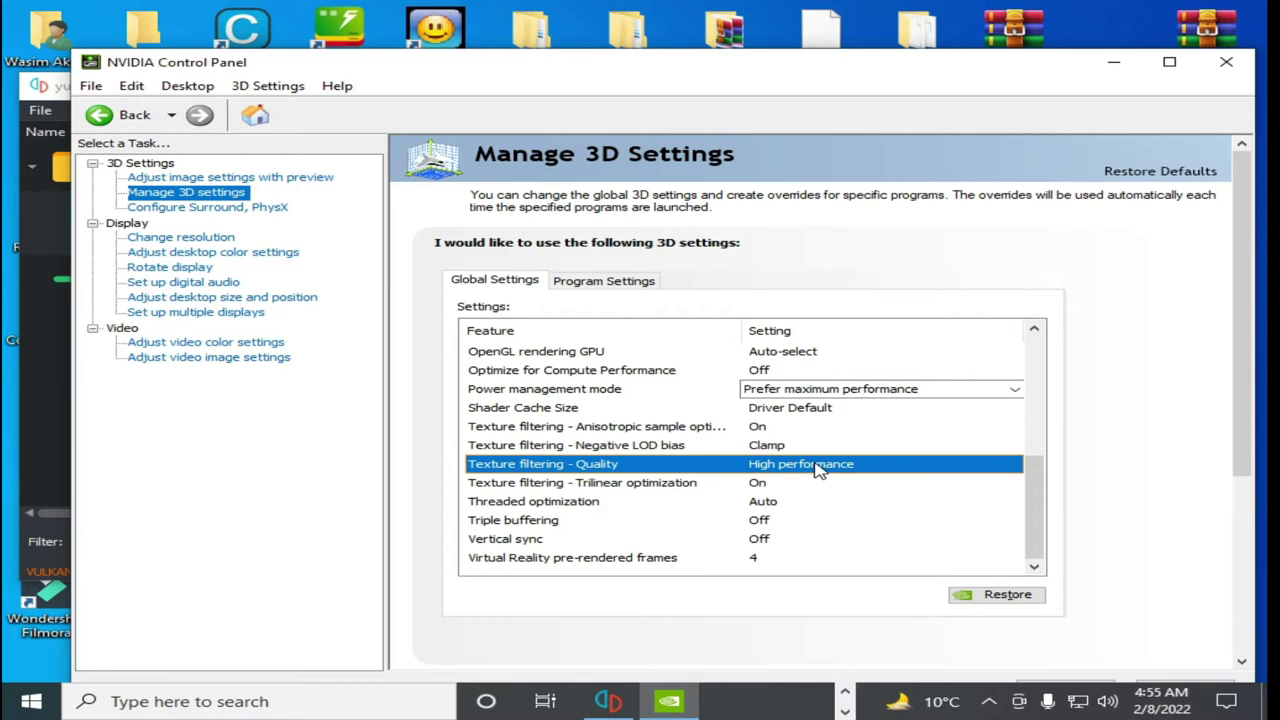
pyautogui.click(816, 468)
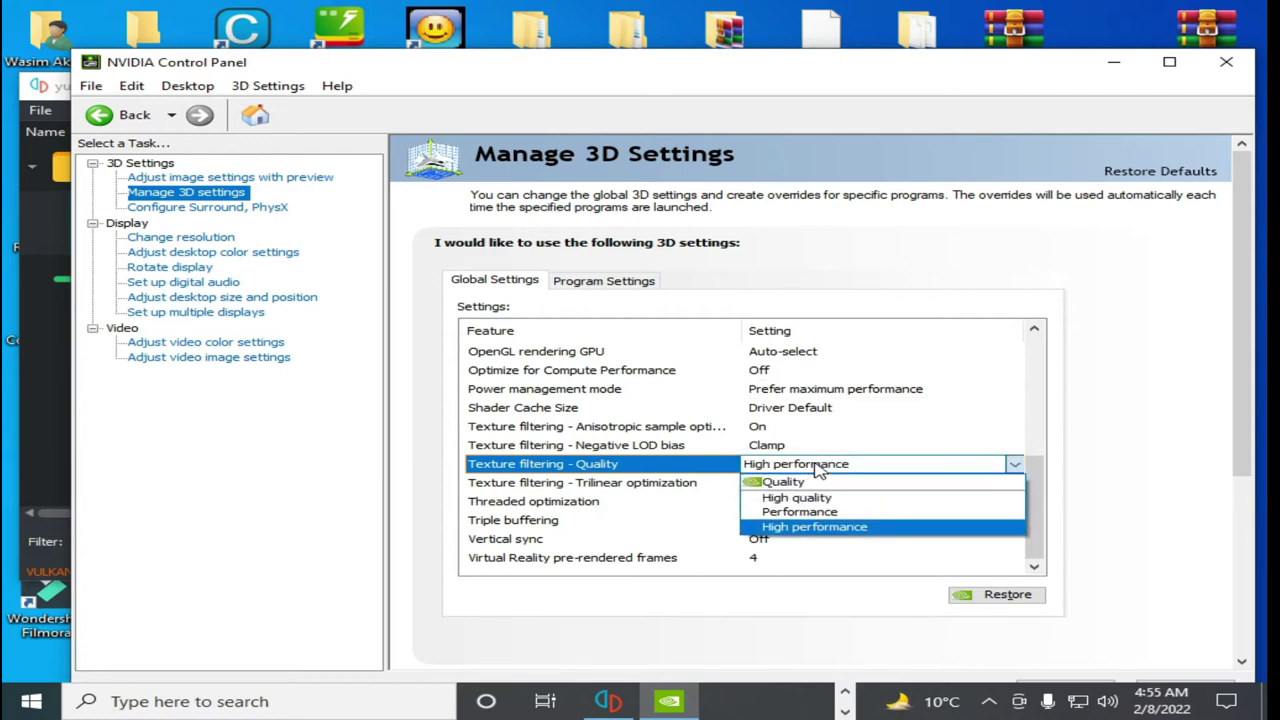
pyautogui.click(822, 528)
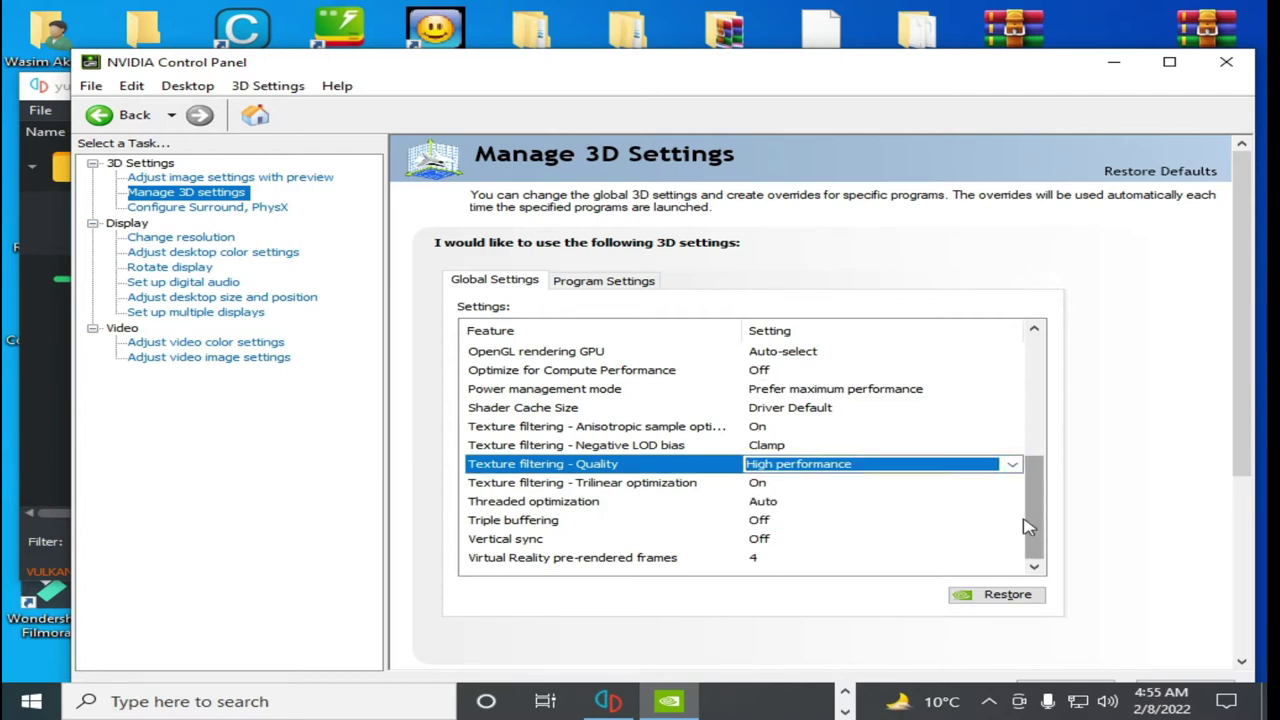
# Step: Close NVIDIA Control Panel and apply the pending changes
pyautogui.moveTo(1043, 523); pyautogui.dragTo(1043, 400)
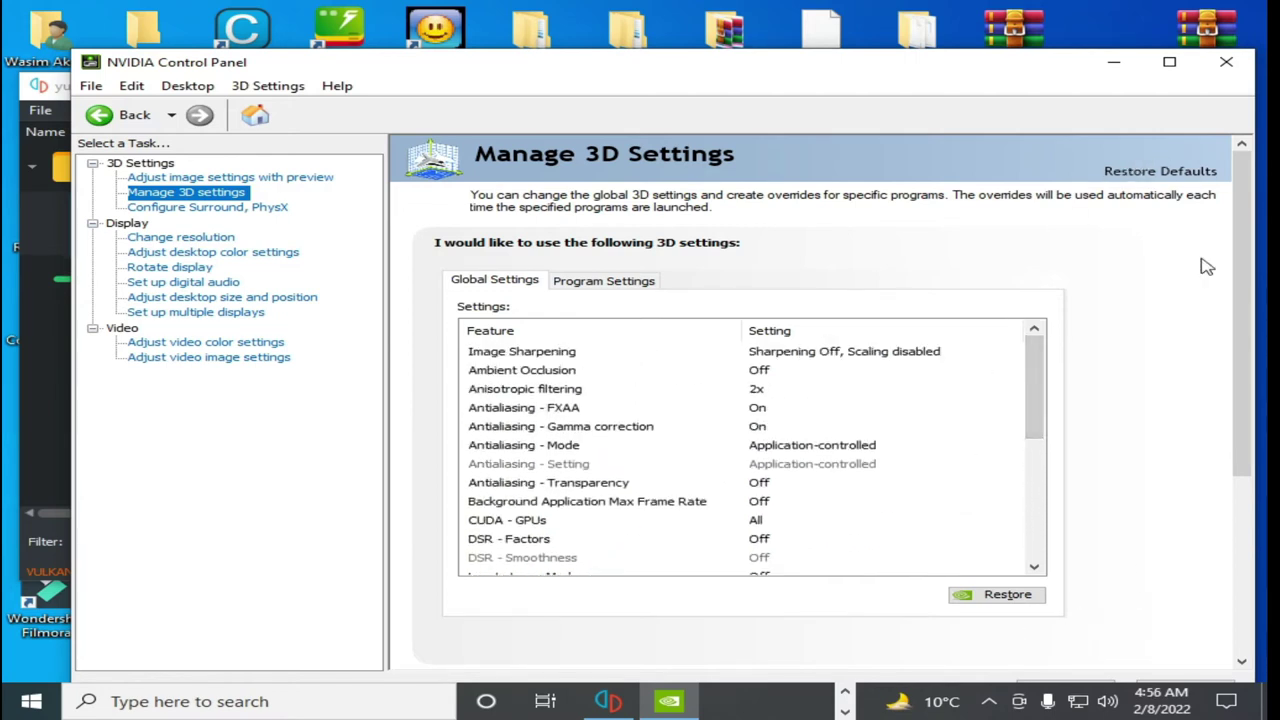
pyautogui.click(1222, 70)
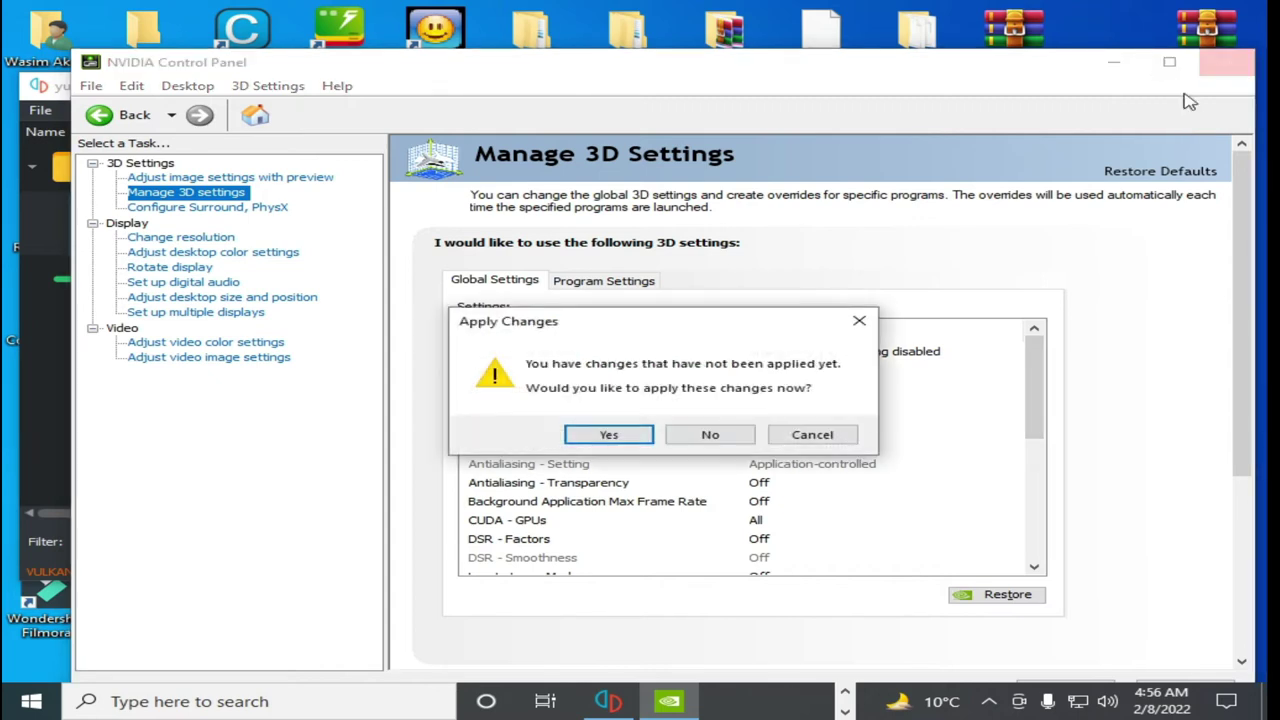
pyautogui.click(609, 436)
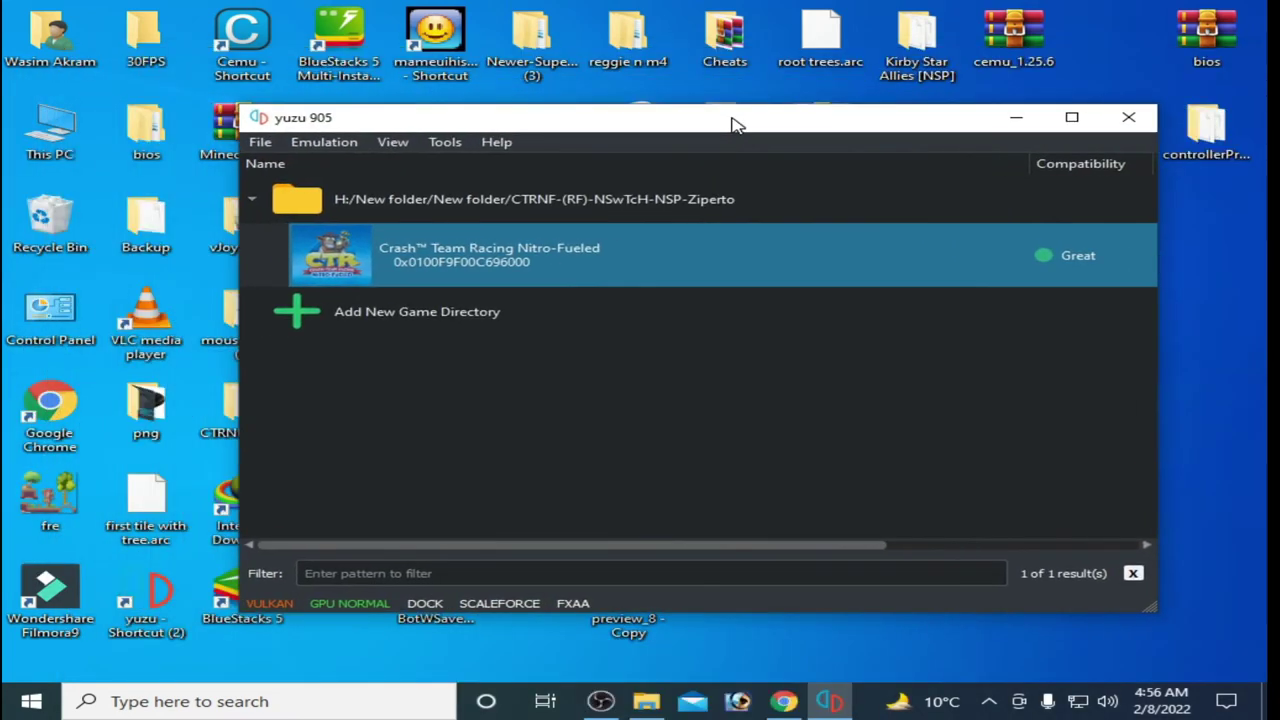
# Step: Set the CPU accuracy to Unsafe in the yuzu configuration
pyautogui.click(330, 143)
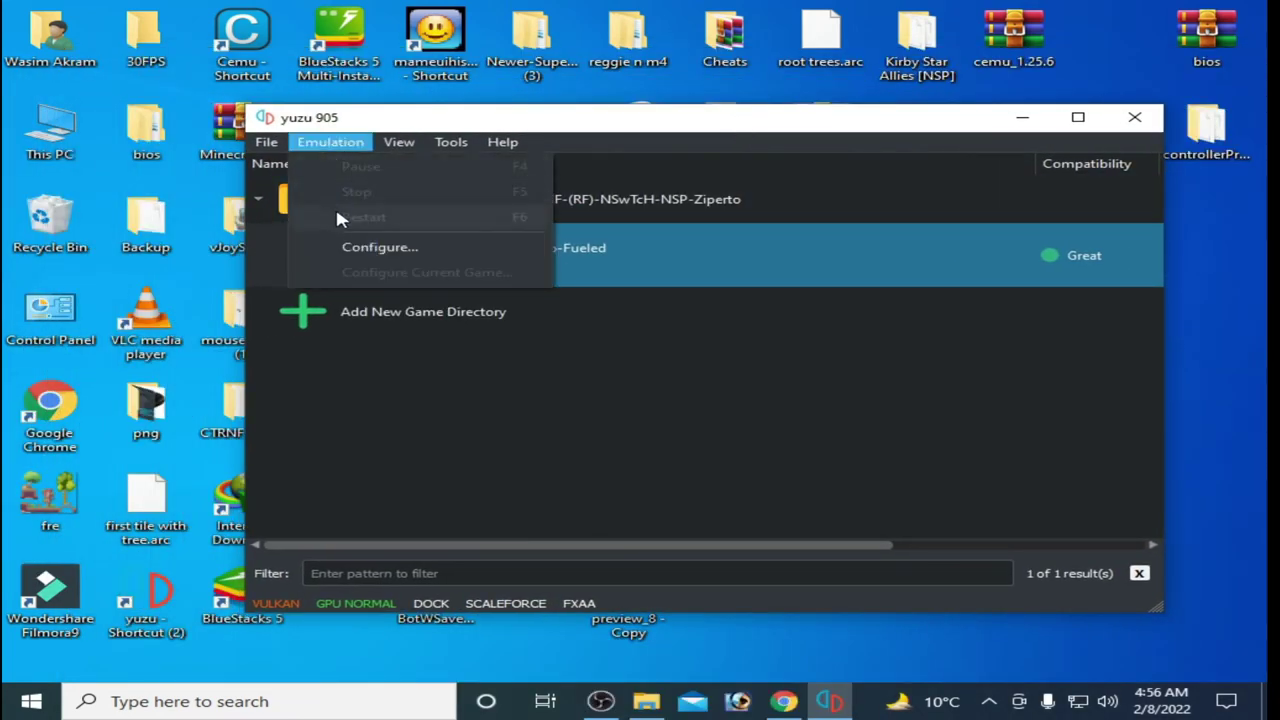
pyautogui.click(378, 247)
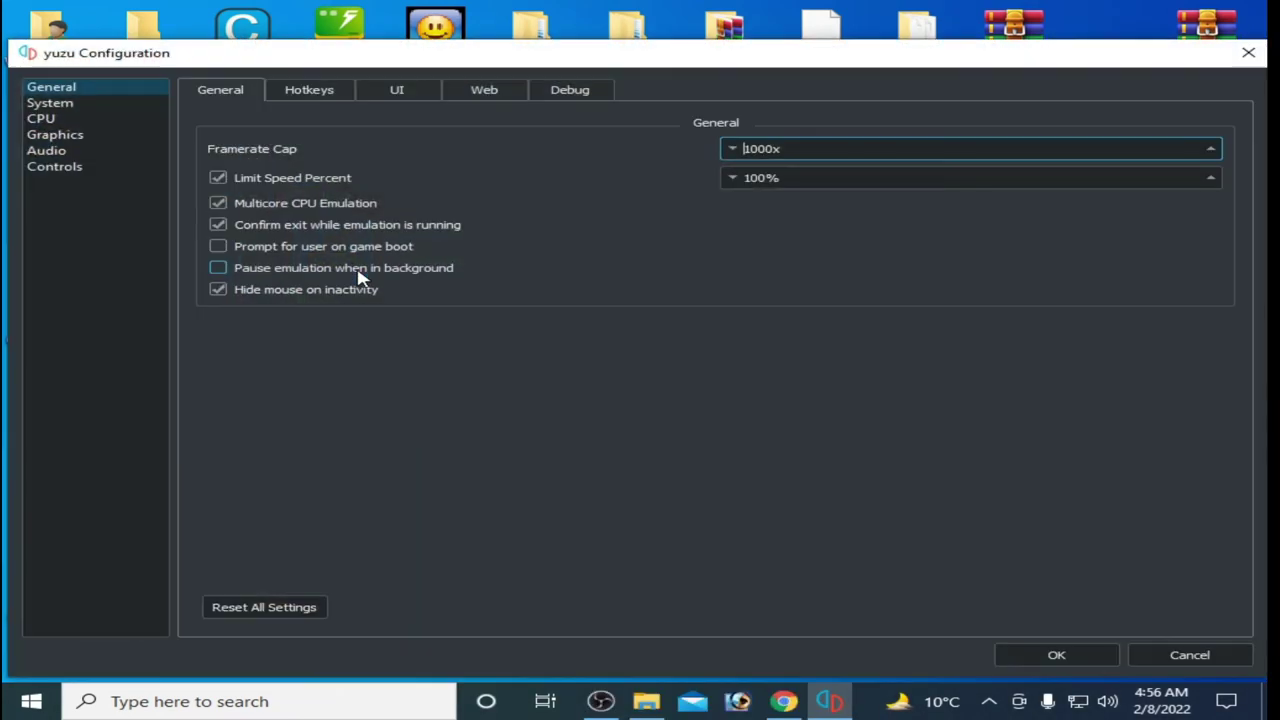
pyautogui.click(41, 119)
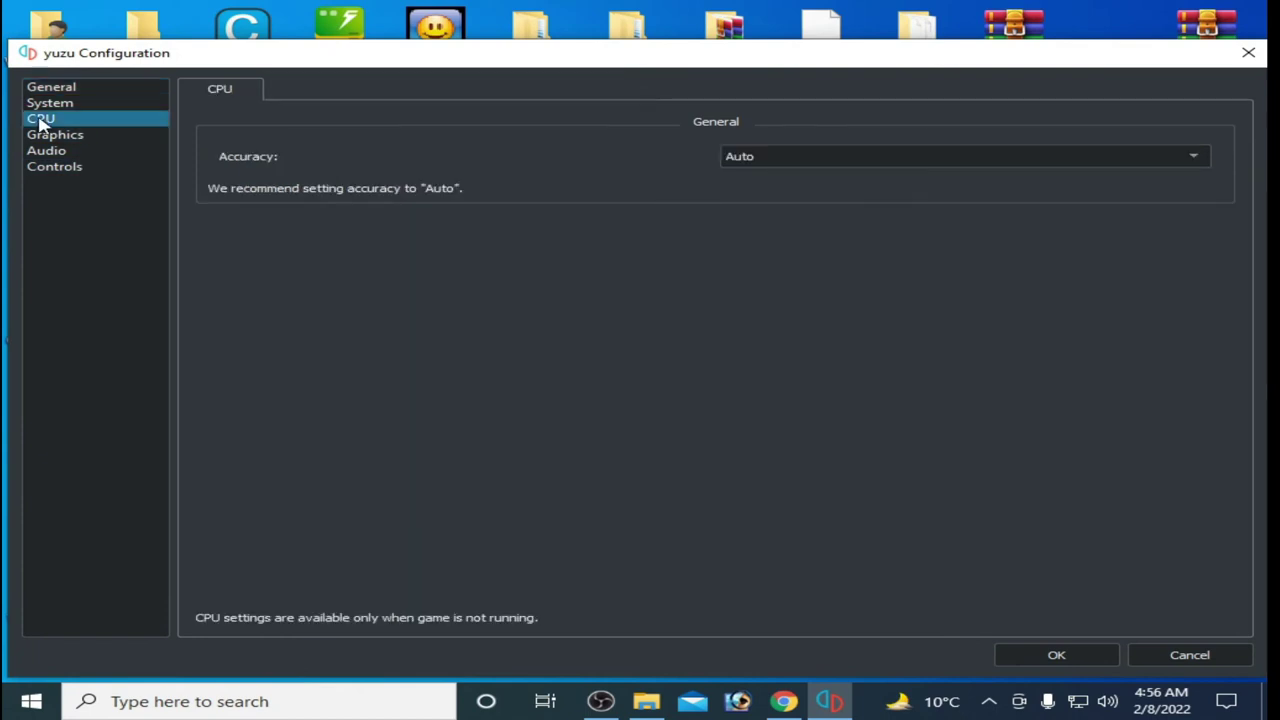
pyautogui.click(783, 156)
pyautogui.click(763, 205)
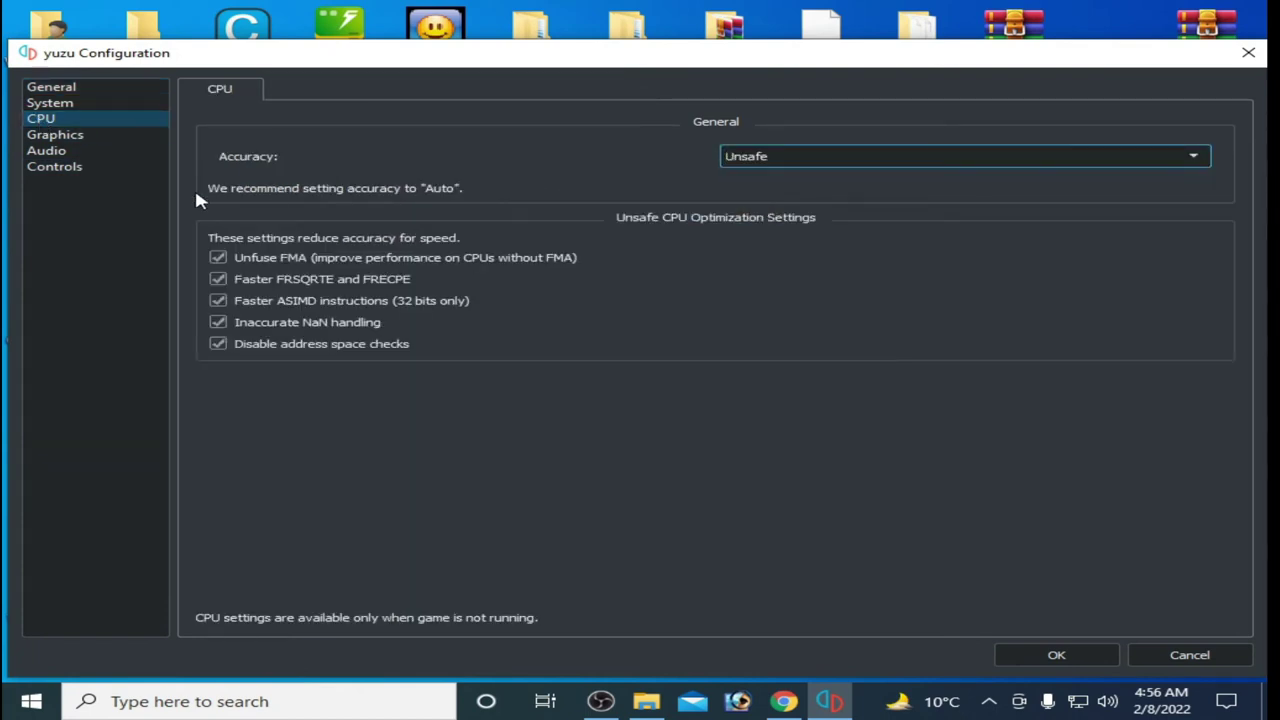
# Step: Set the graphics API to Vulkan in the yuzu configuration
pyautogui.click(50, 88)
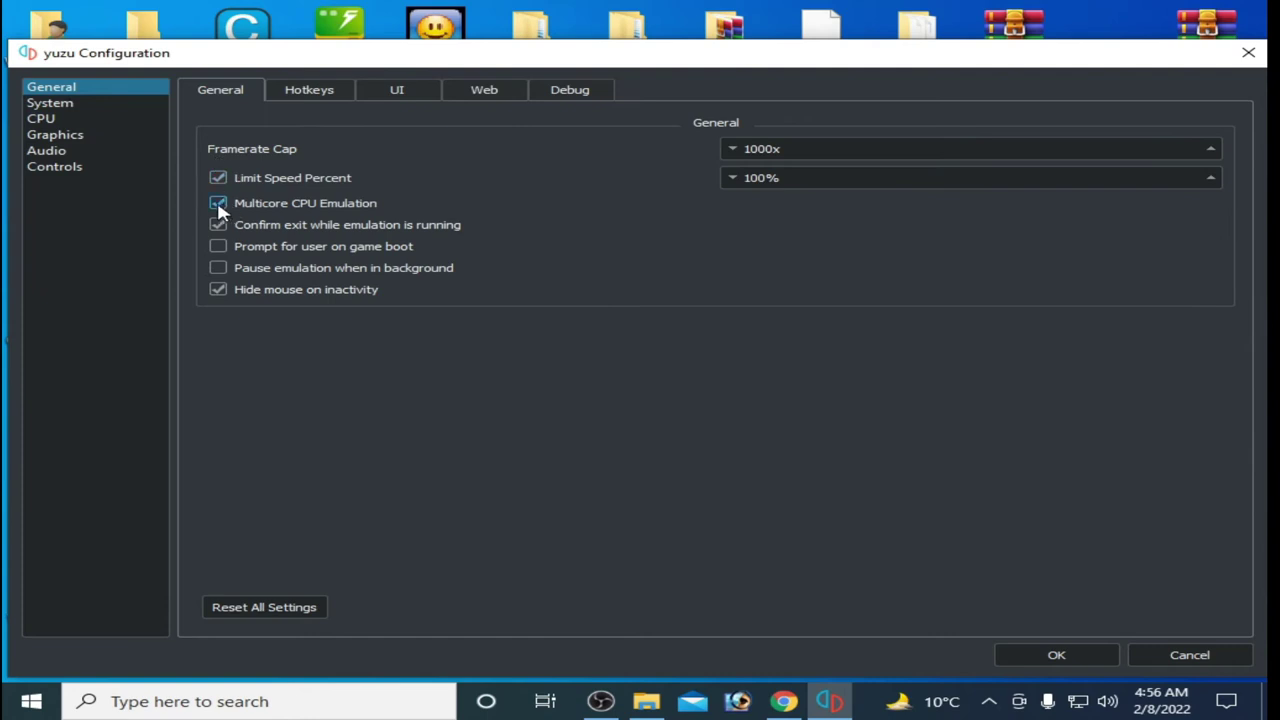
pyautogui.click(56, 134)
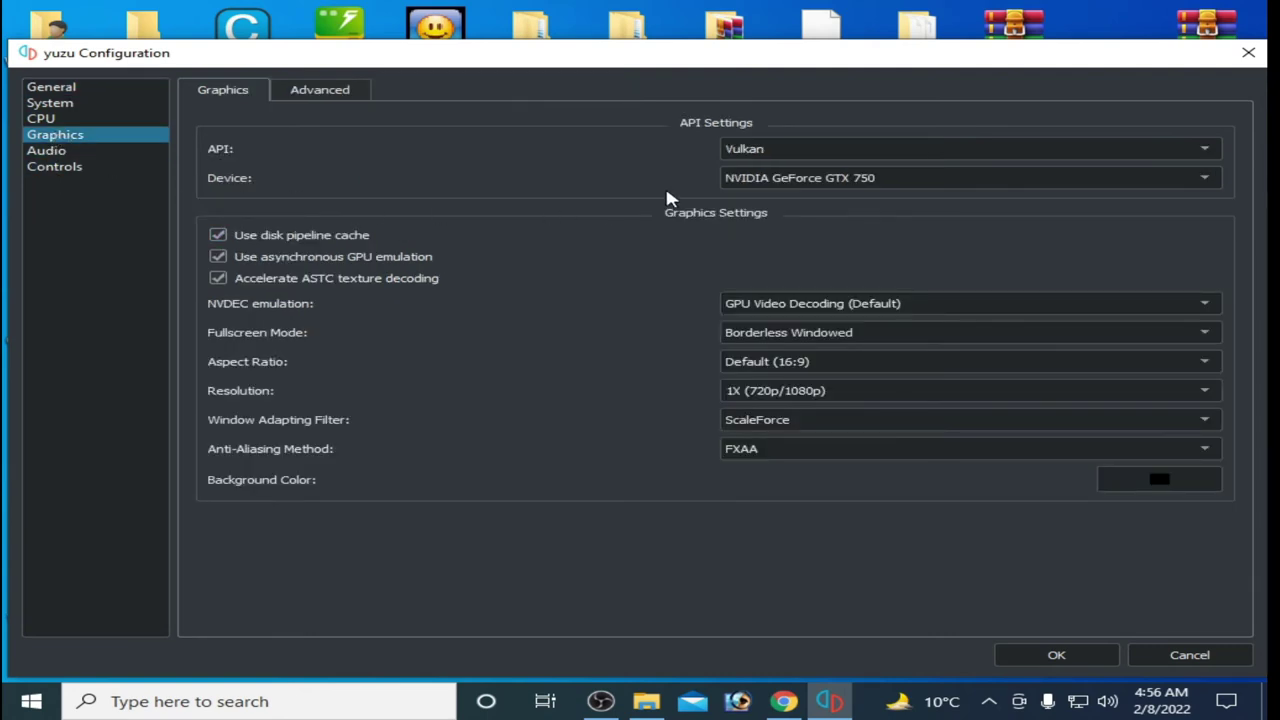
pyautogui.click(790, 150)
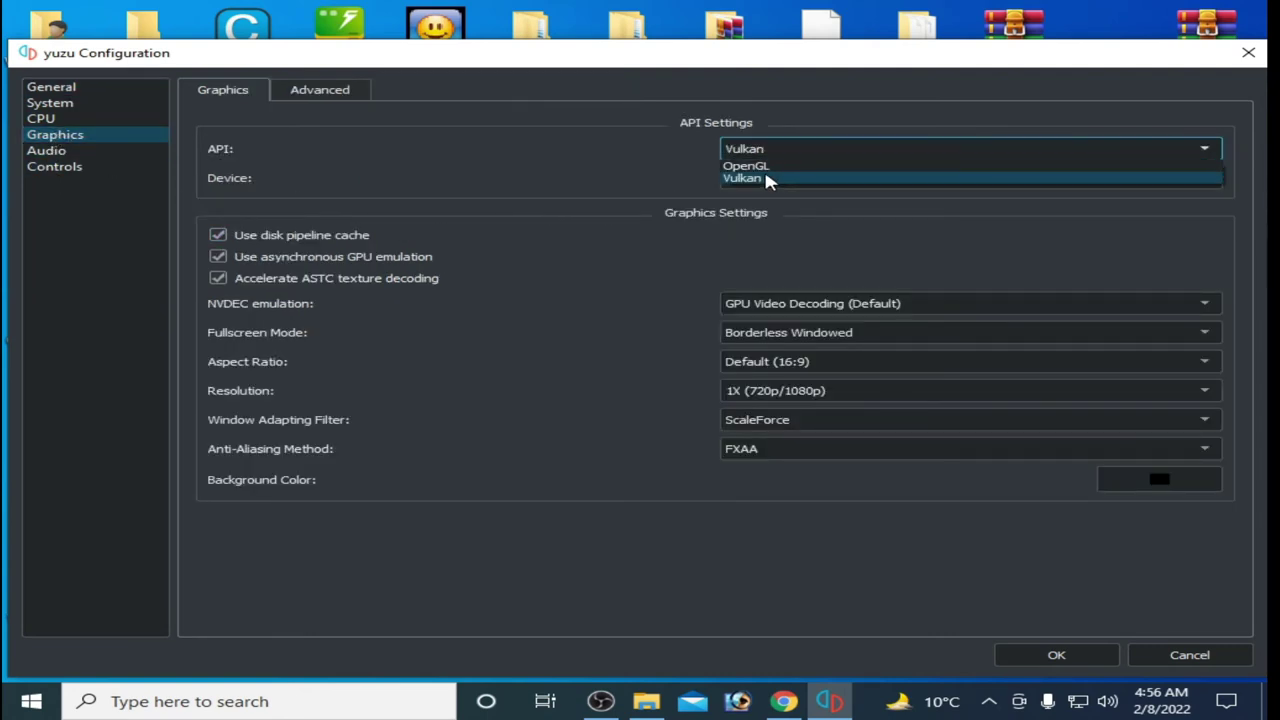
pyautogui.click(768, 178)
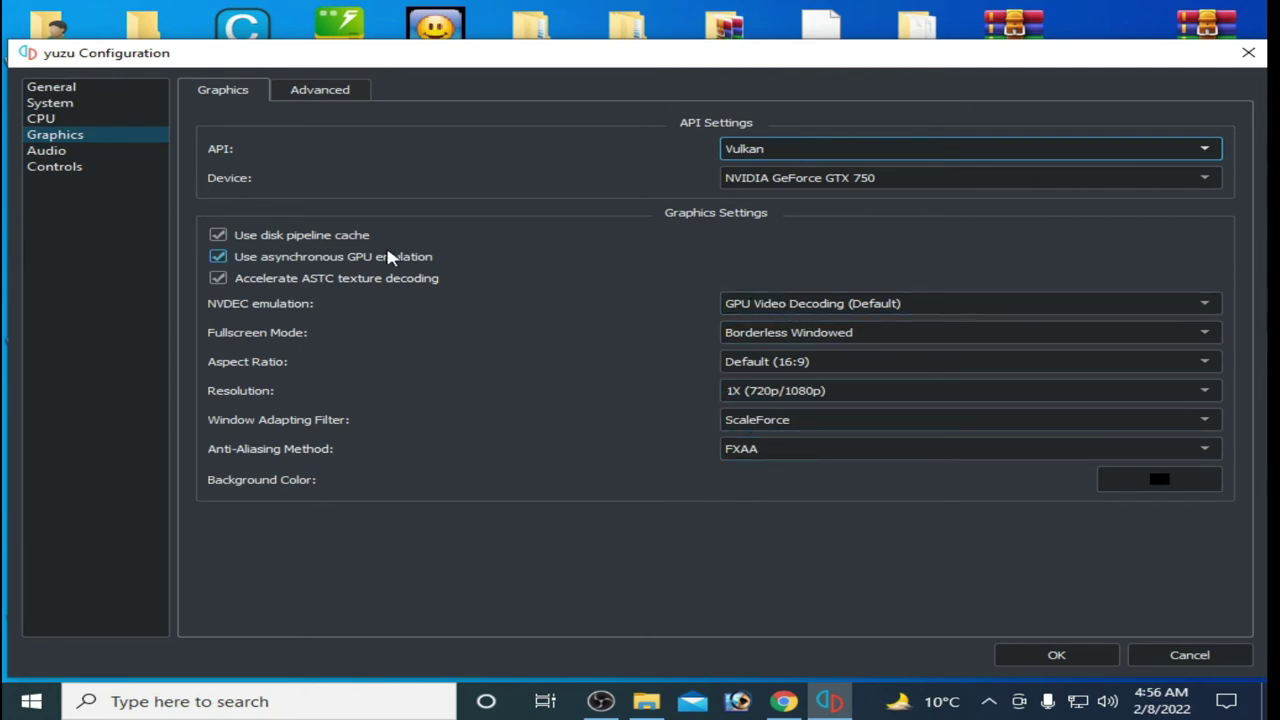
# Step: Set Anisotropic Filtering to 2x in the advanced graphics settings
pyautogui.click(316, 92)
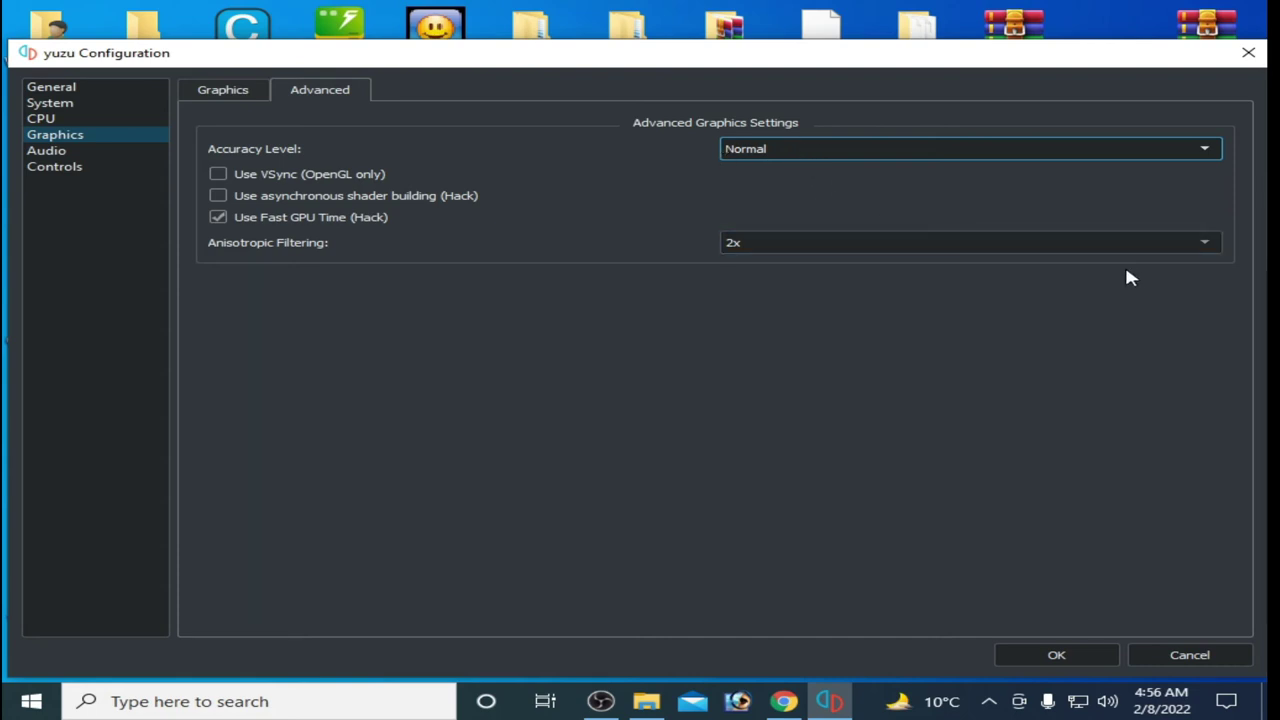
pyautogui.click(1184, 244)
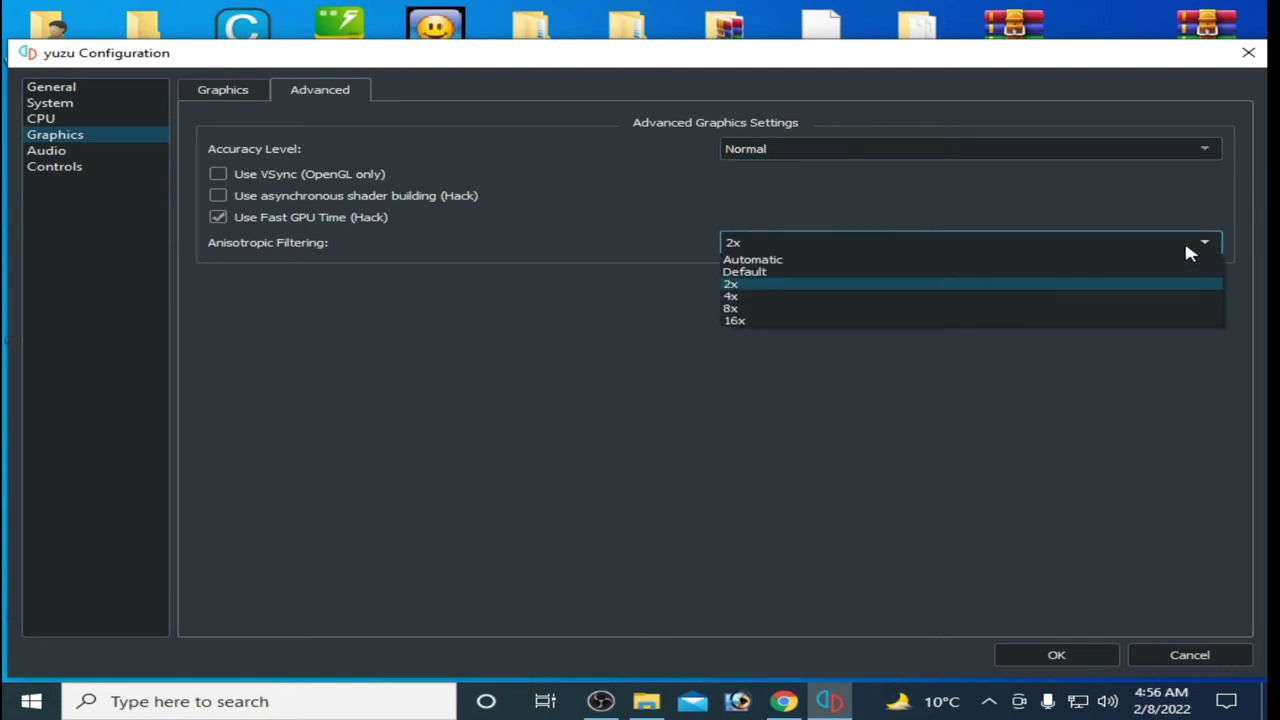
pyautogui.click(737, 286)
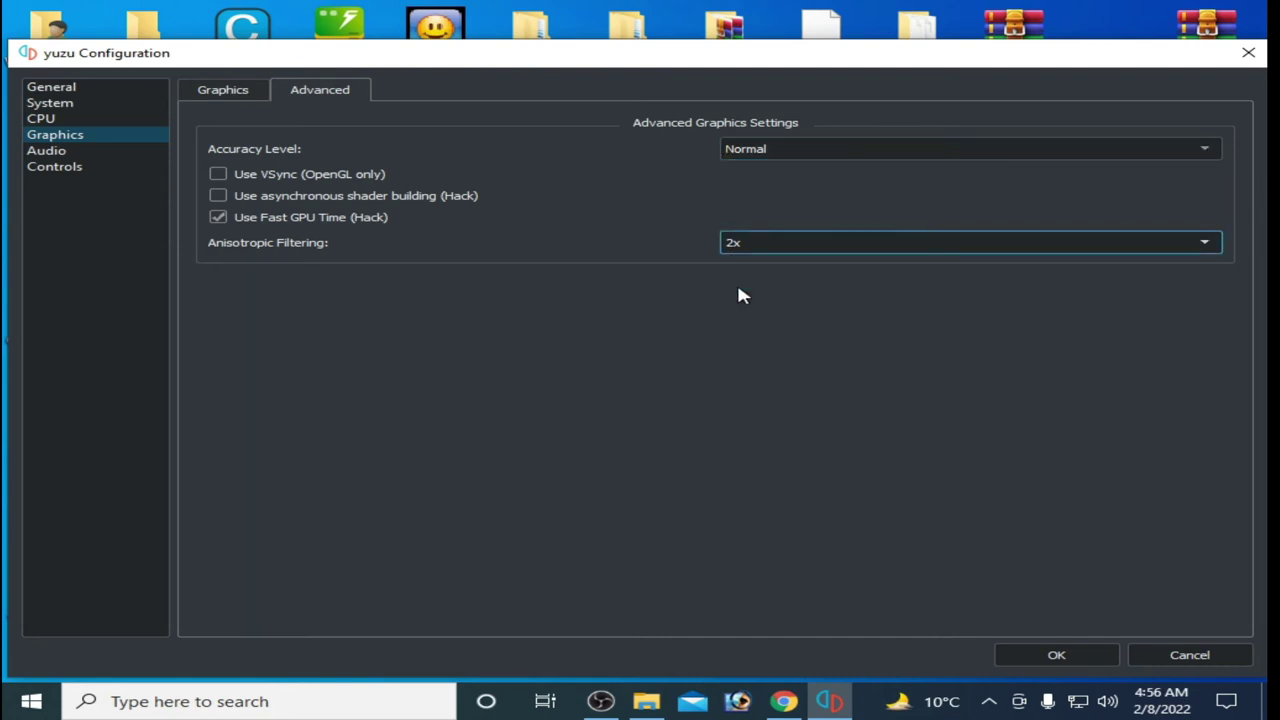
# Step: Set the console mode to Undocked in the controls settings and save the configuration
pyautogui.click(62, 170)
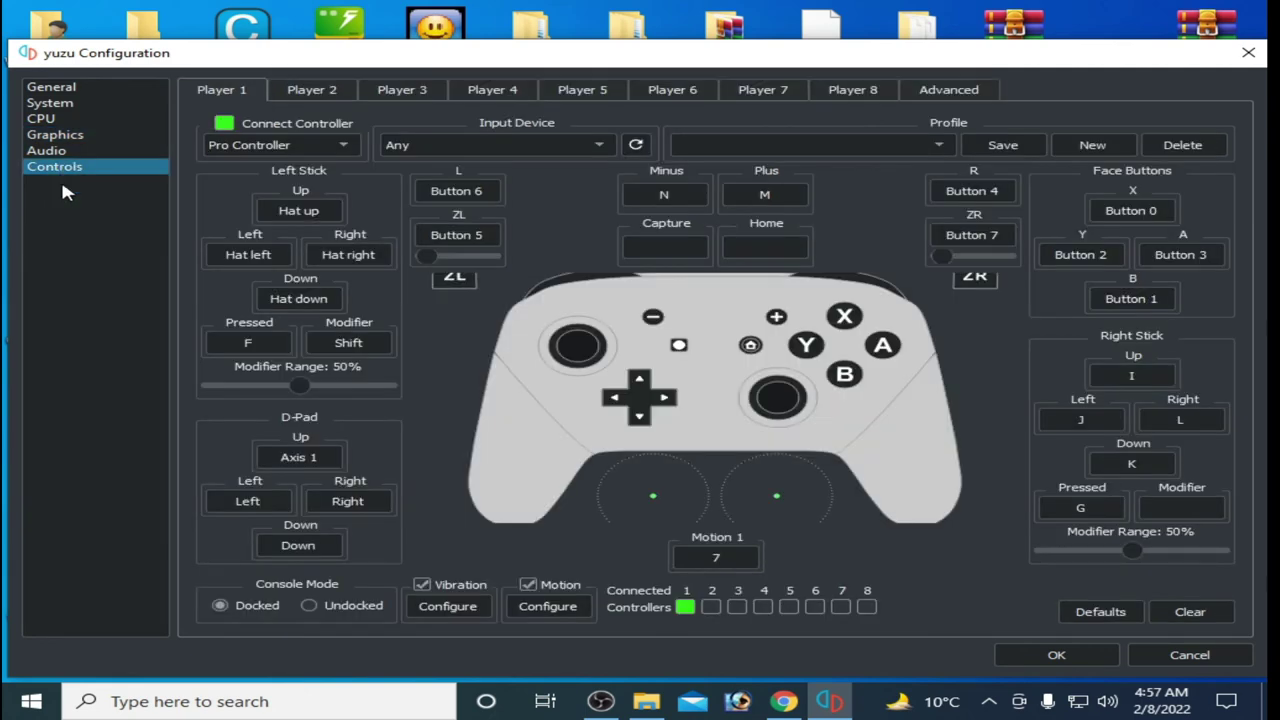
pyautogui.click(308, 606)
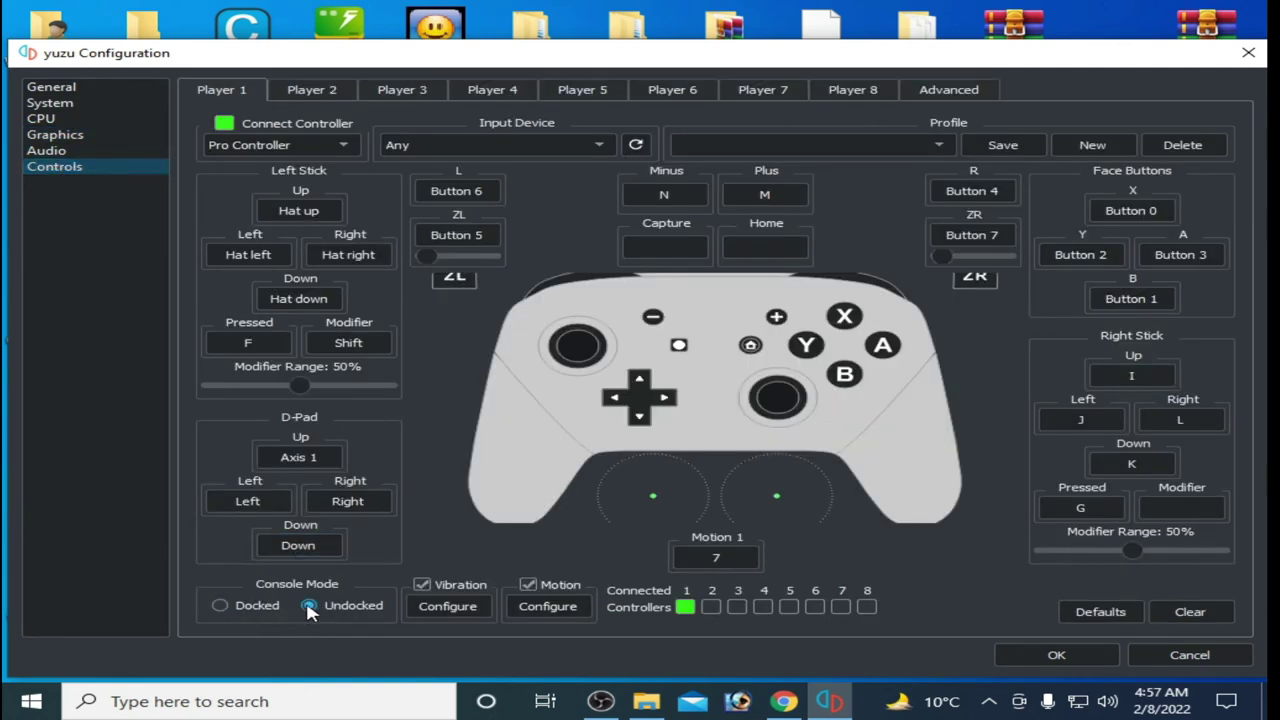
pyautogui.click(1012, 655)
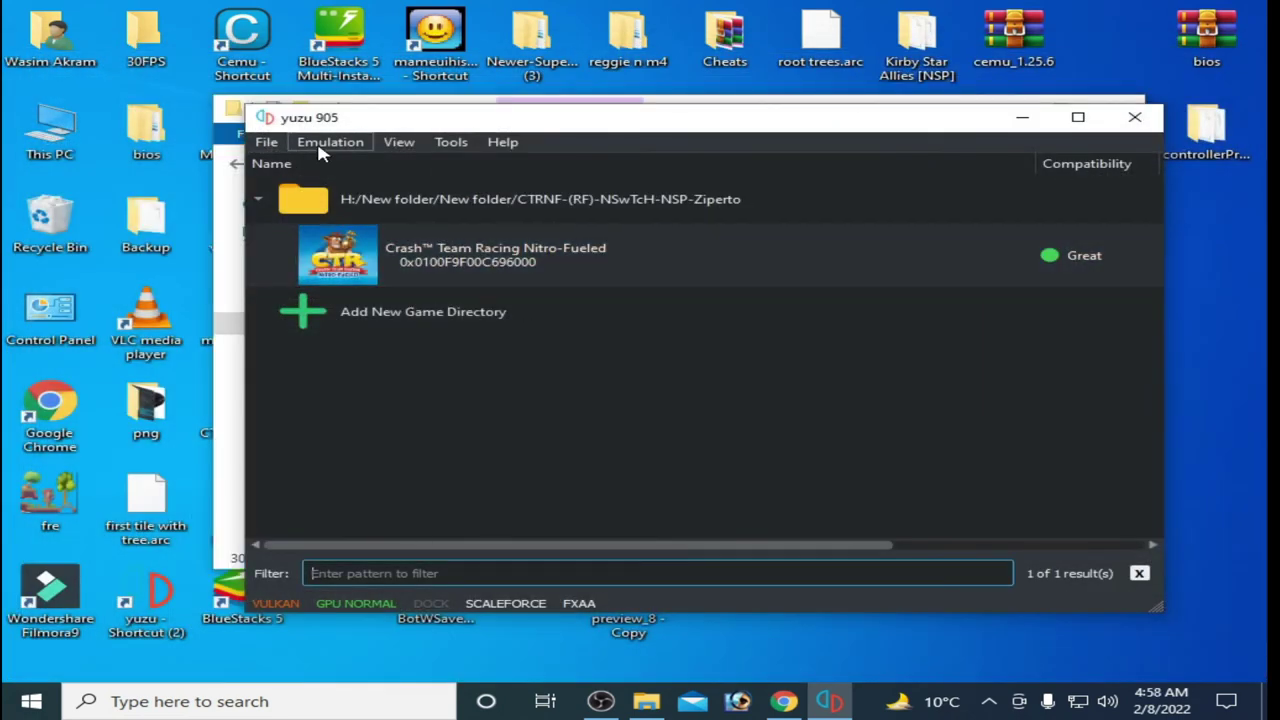
# Step: Reopen the configuration's audio settings and select NVIDIA Output (NVIDIA High Definition Audio) as the audio device
pyautogui.click(324, 145)
pyautogui.click(361, 249)
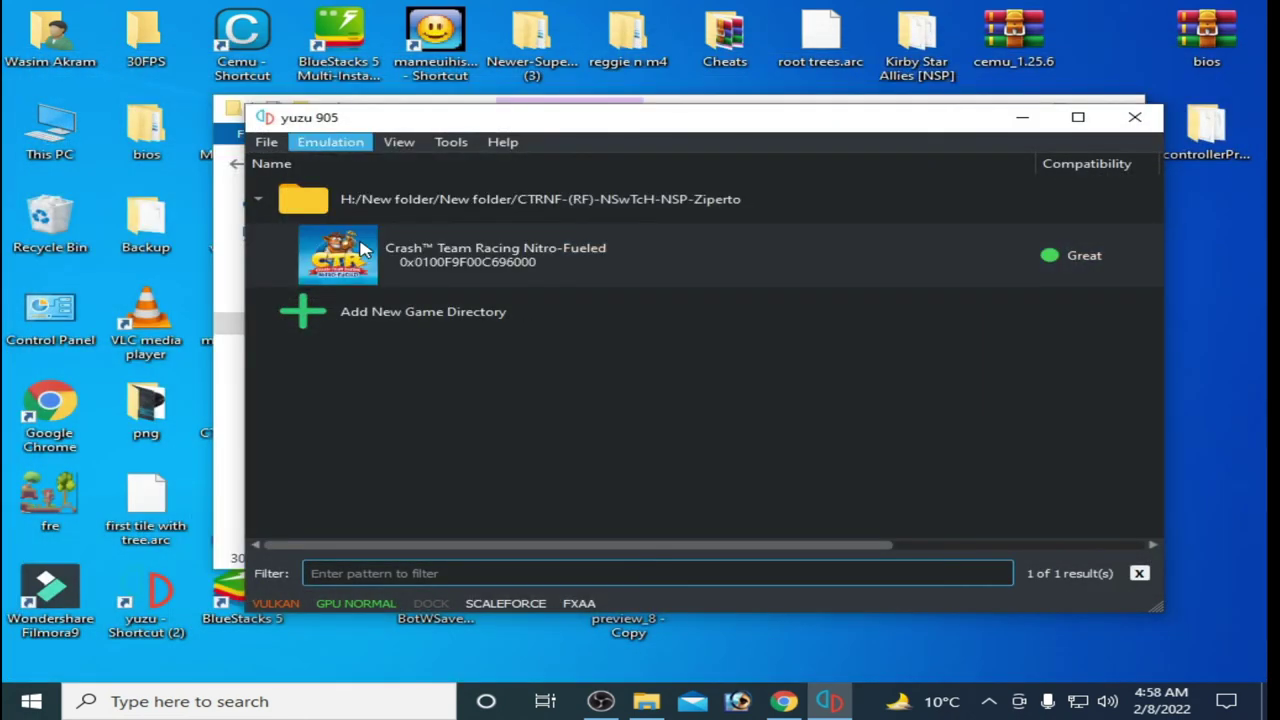
pyautogui.click(57, 153)
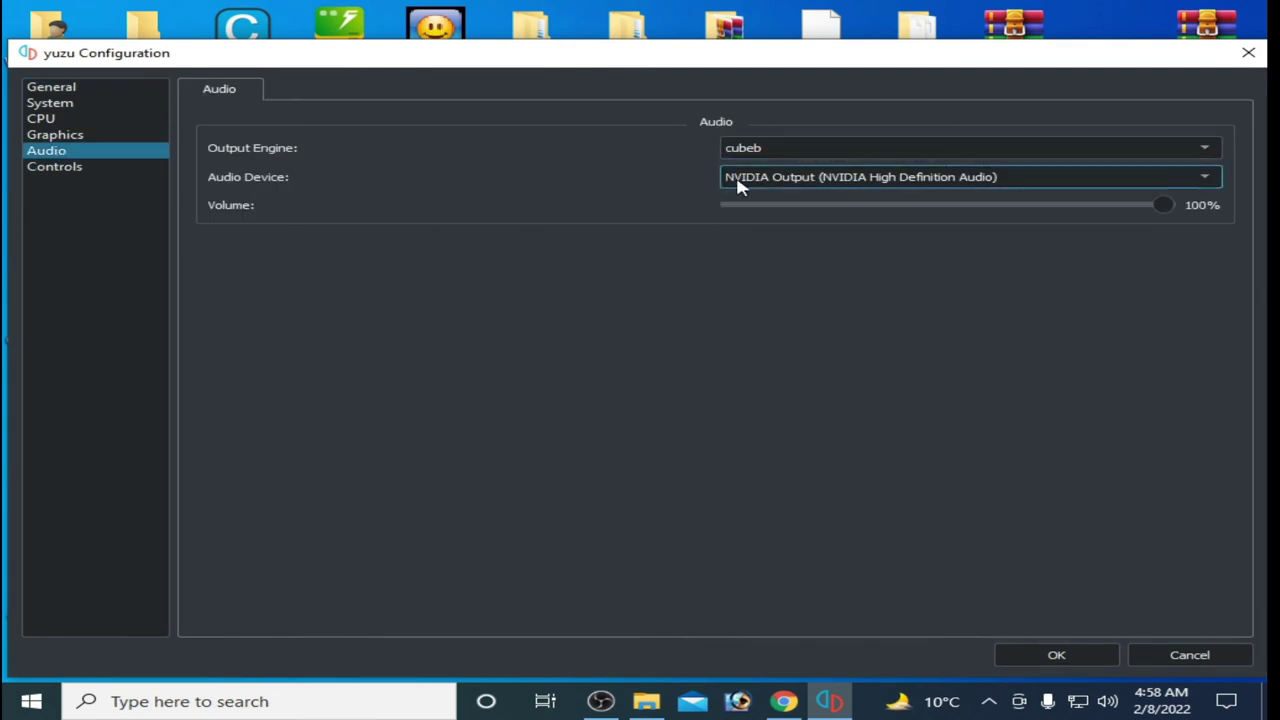
pyautogui.click(840, 178)
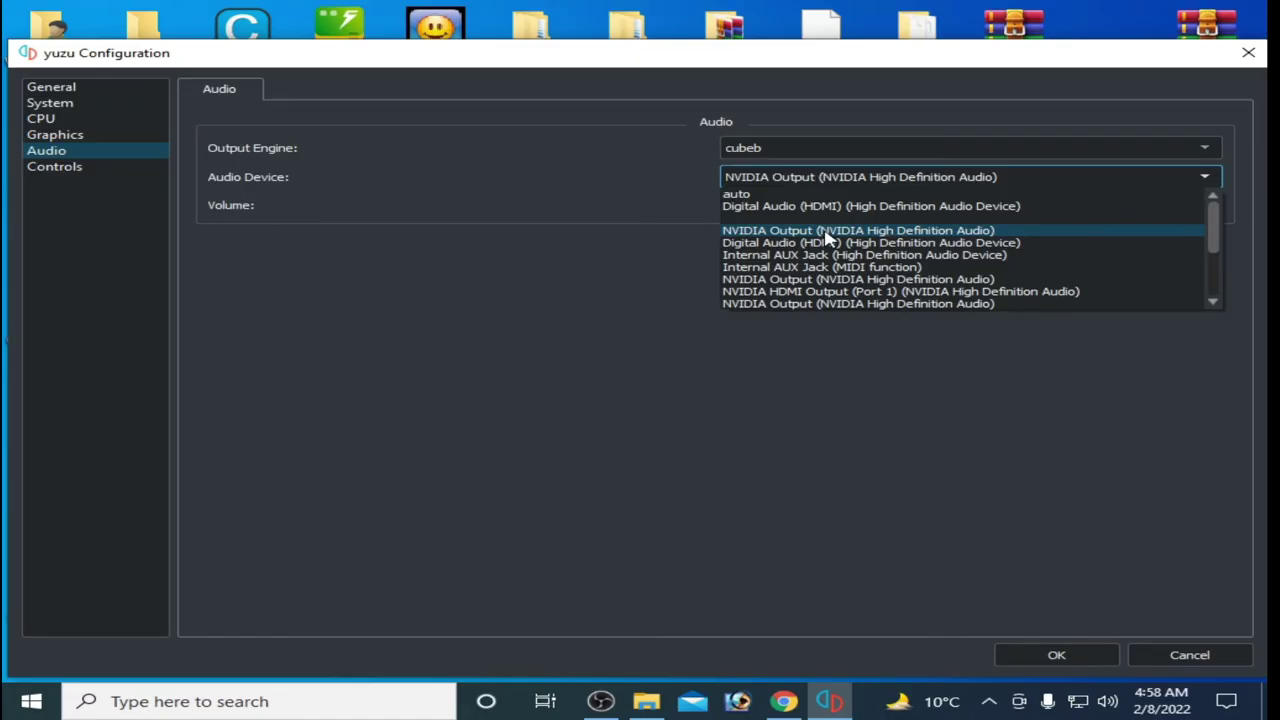
pyautogui.click(471, 407)
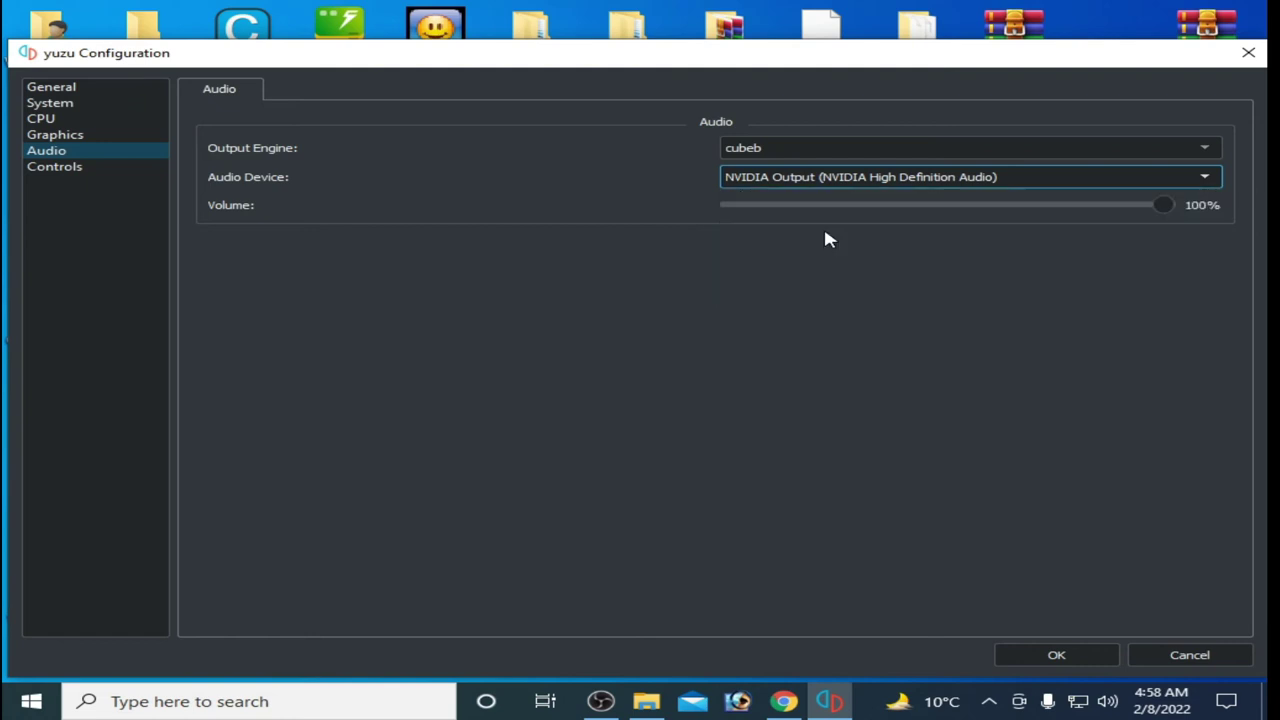
# Step: Switch the audio output engine to auto and back to cubeb, and save the configuration
pyautogui.click(328, 160)
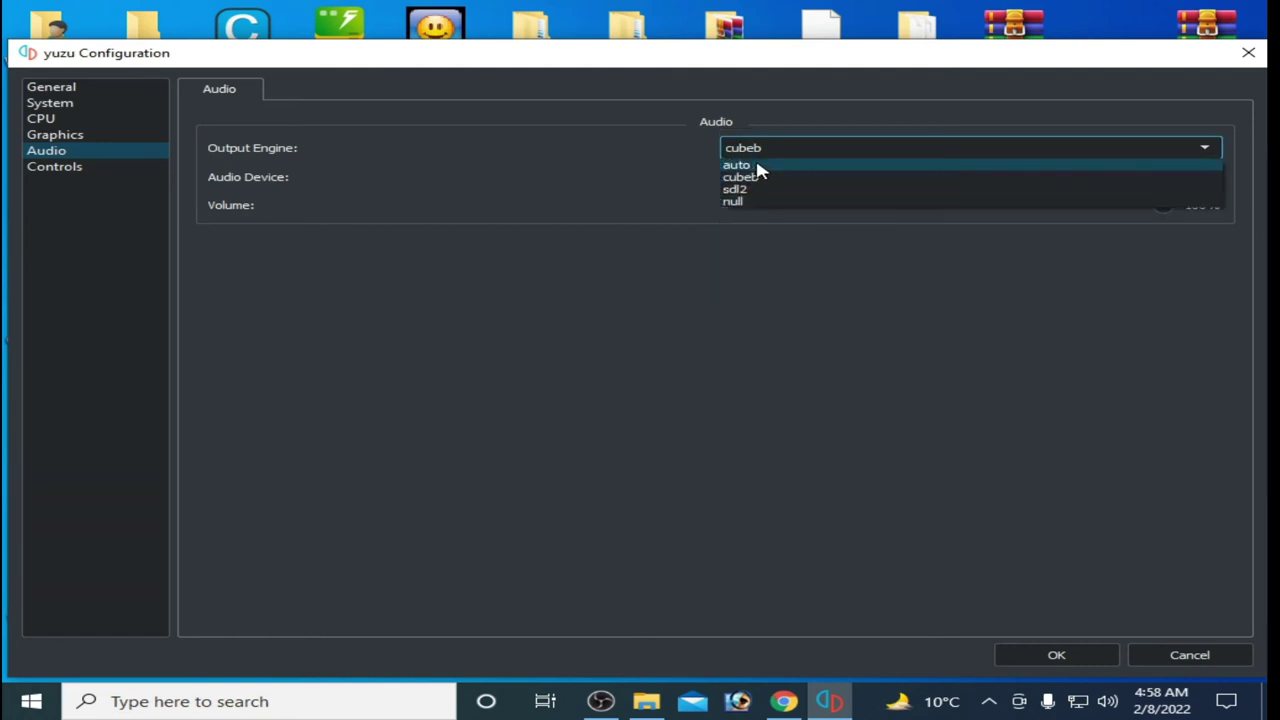
pyautogui.click(757, 167)
pyautogui.click(766, 148)
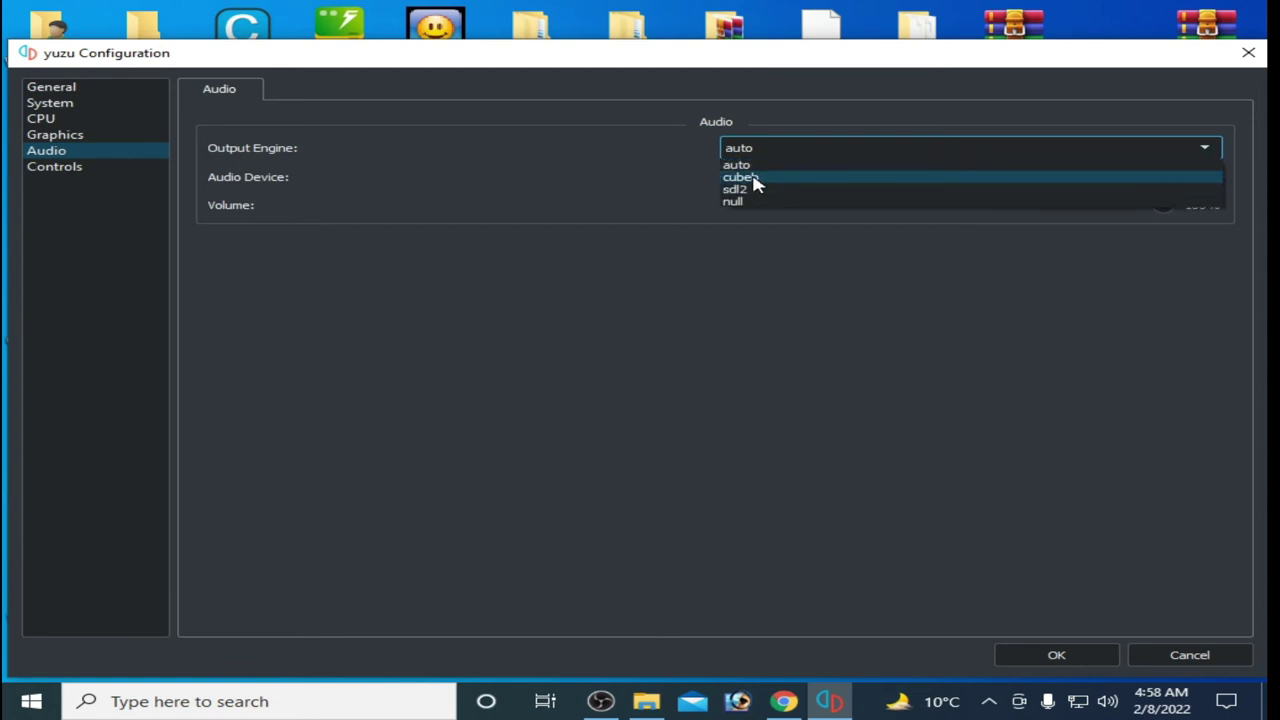
pyautogui.click(755, 179)
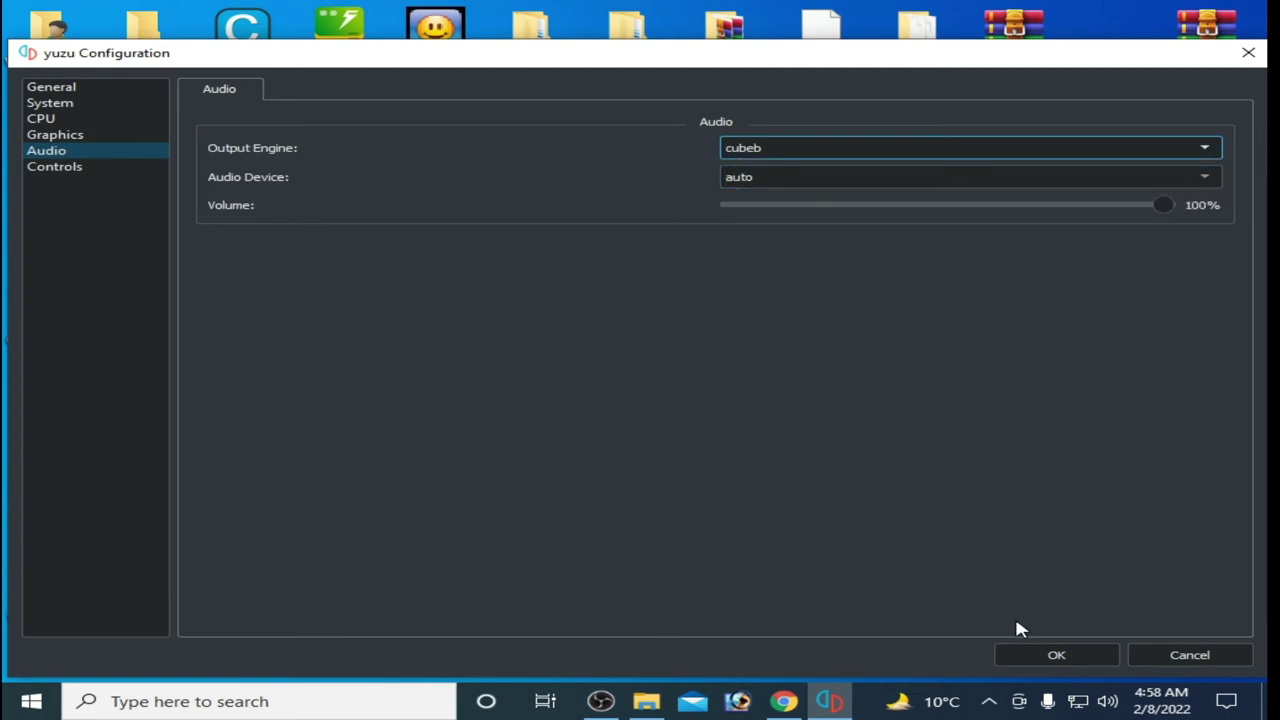
pyautogui.click(1033, 654)
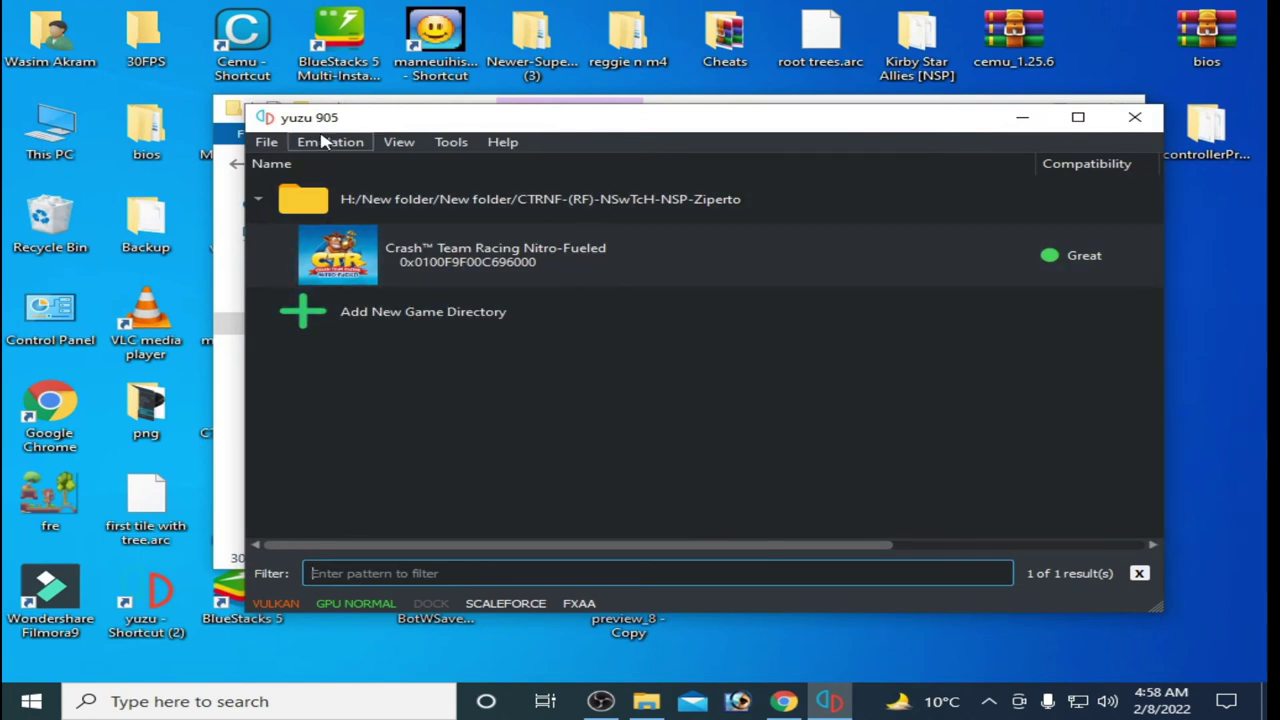
# Step: Set the audio volume to 70% in the yuzu configuration and save it
pyautogui.click(322, 142)
pyautogui.click(352, 248)
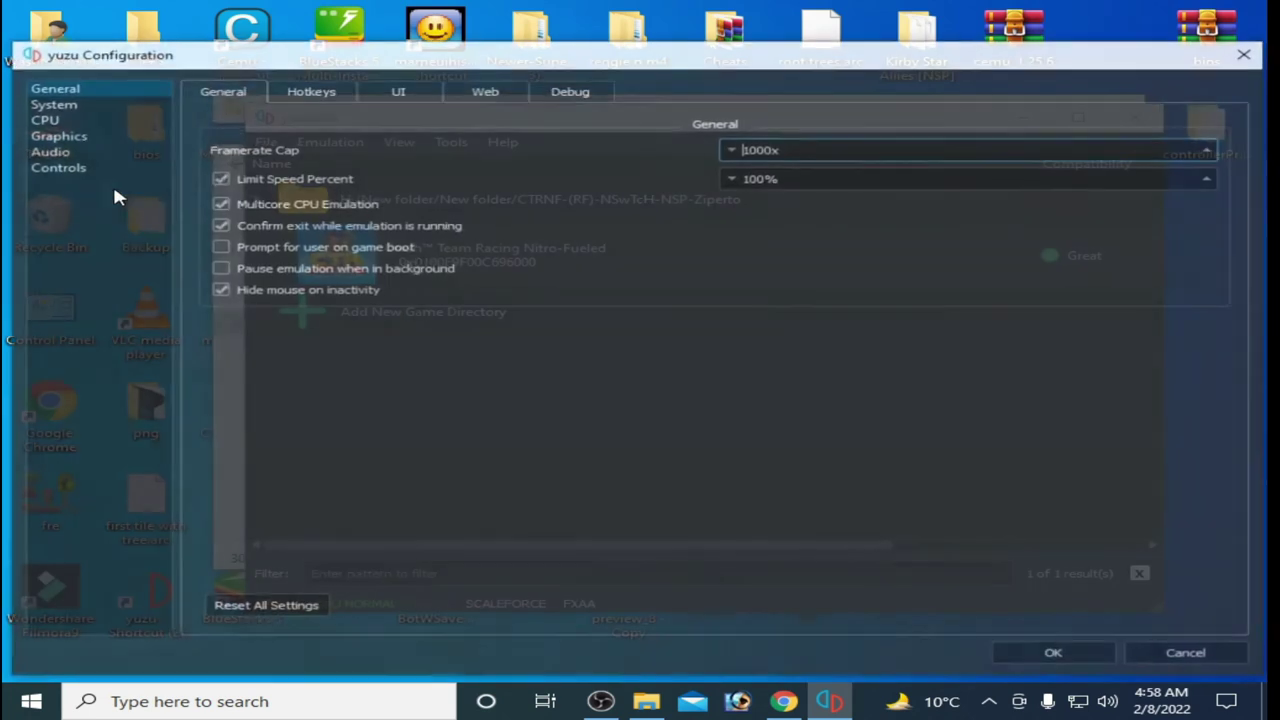
pyautogui.click(50, 152)
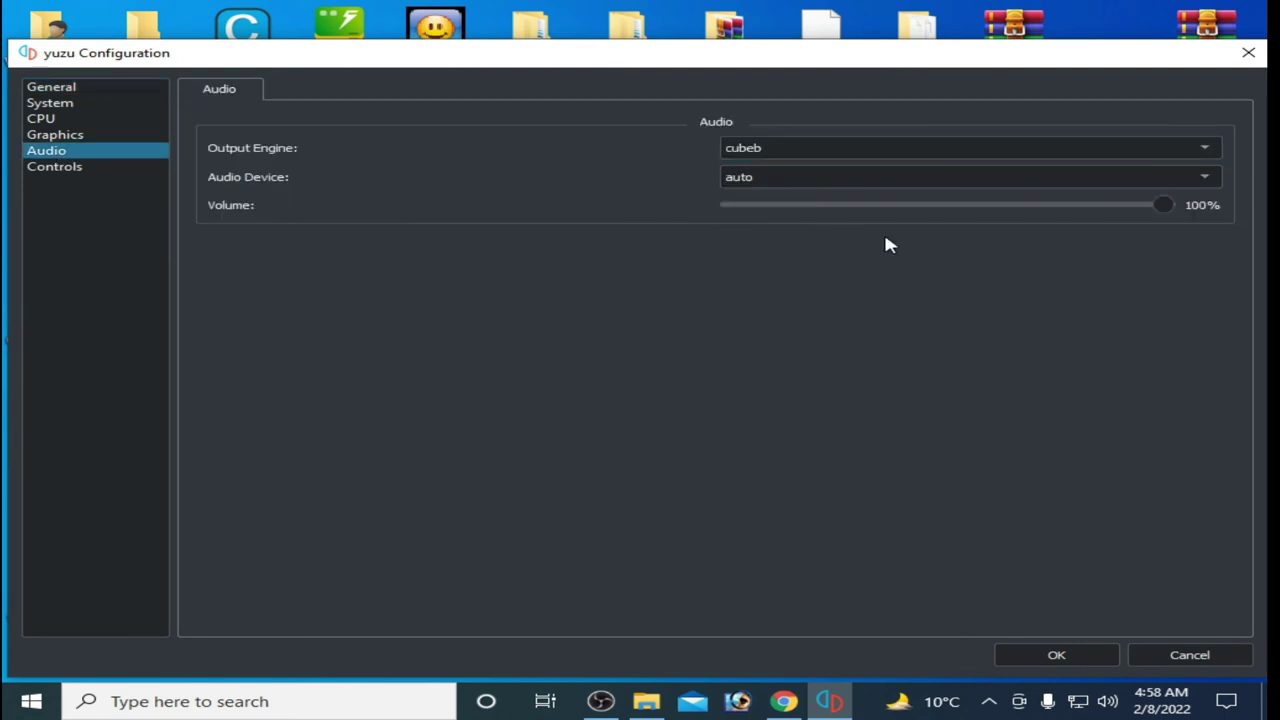
pyautogui.moveTo(1168, 216); pyautogui.dragTo(1054, 210)
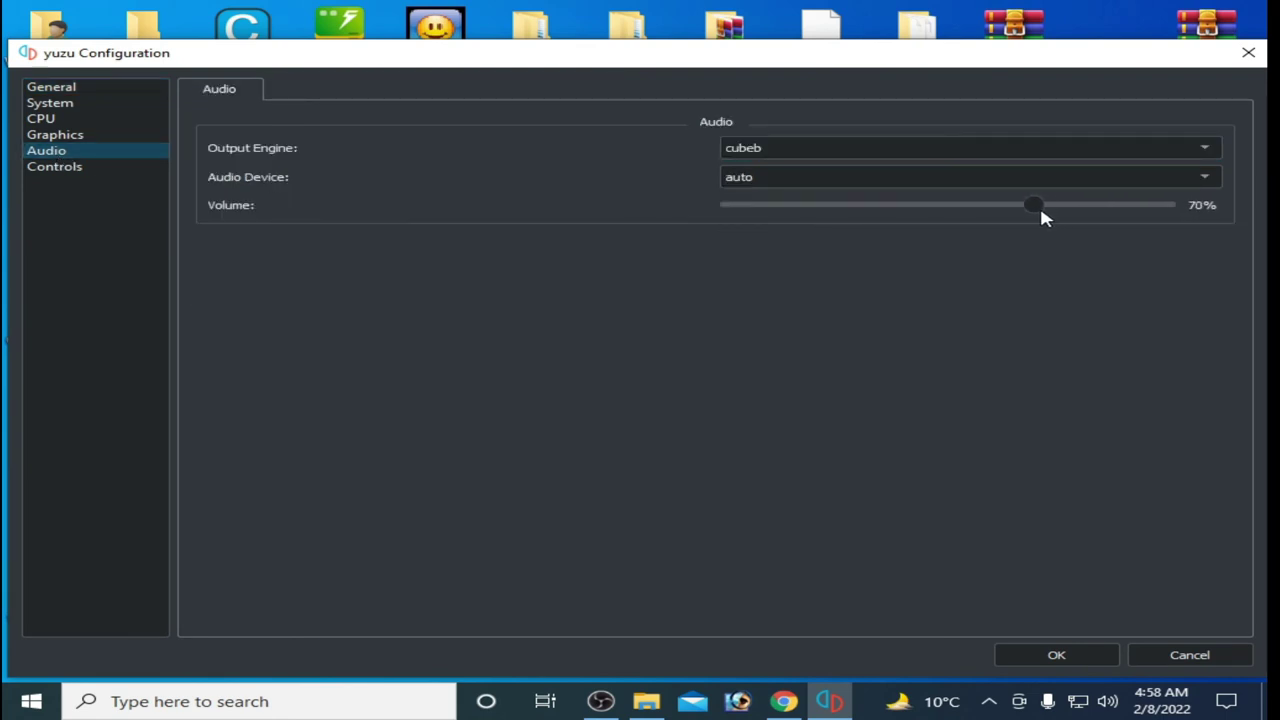
pyautogui.click(1093, 652)
# Step: Launch Crash Team Racing Nitro-Fueled from the game list
pyautogui.click(500, 258)
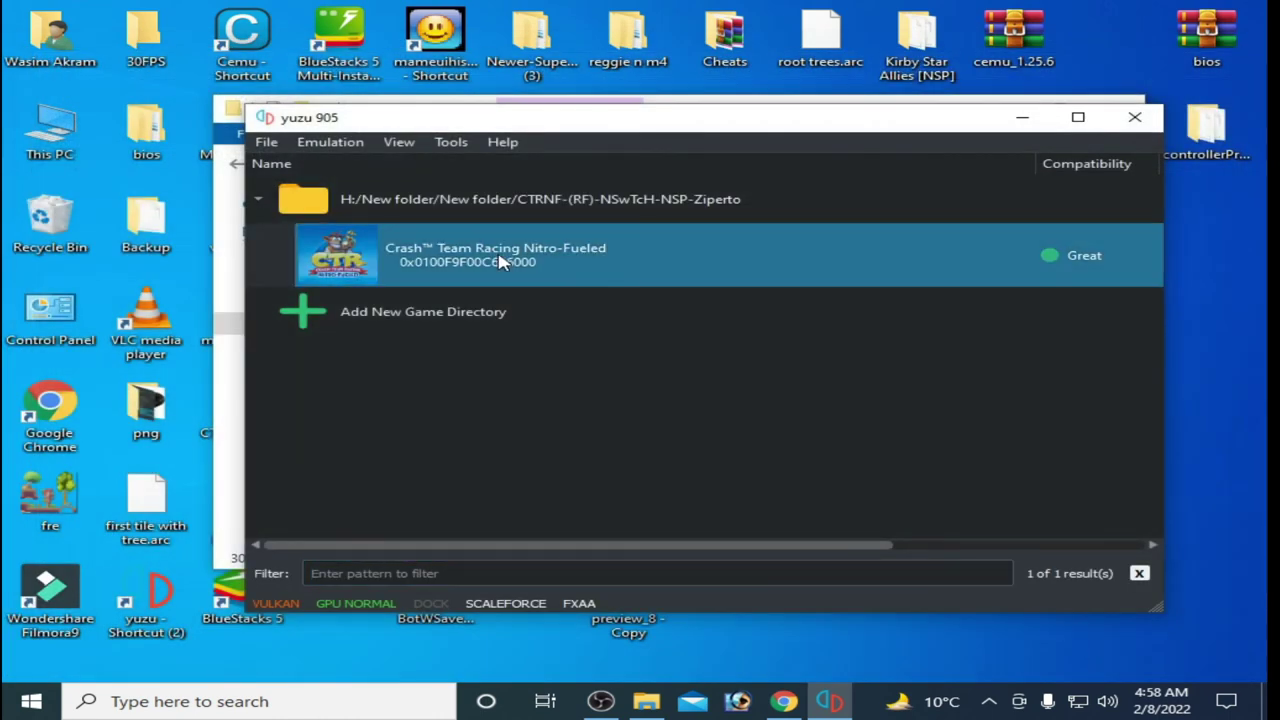
pyautogui.doubleClick(500, 258)
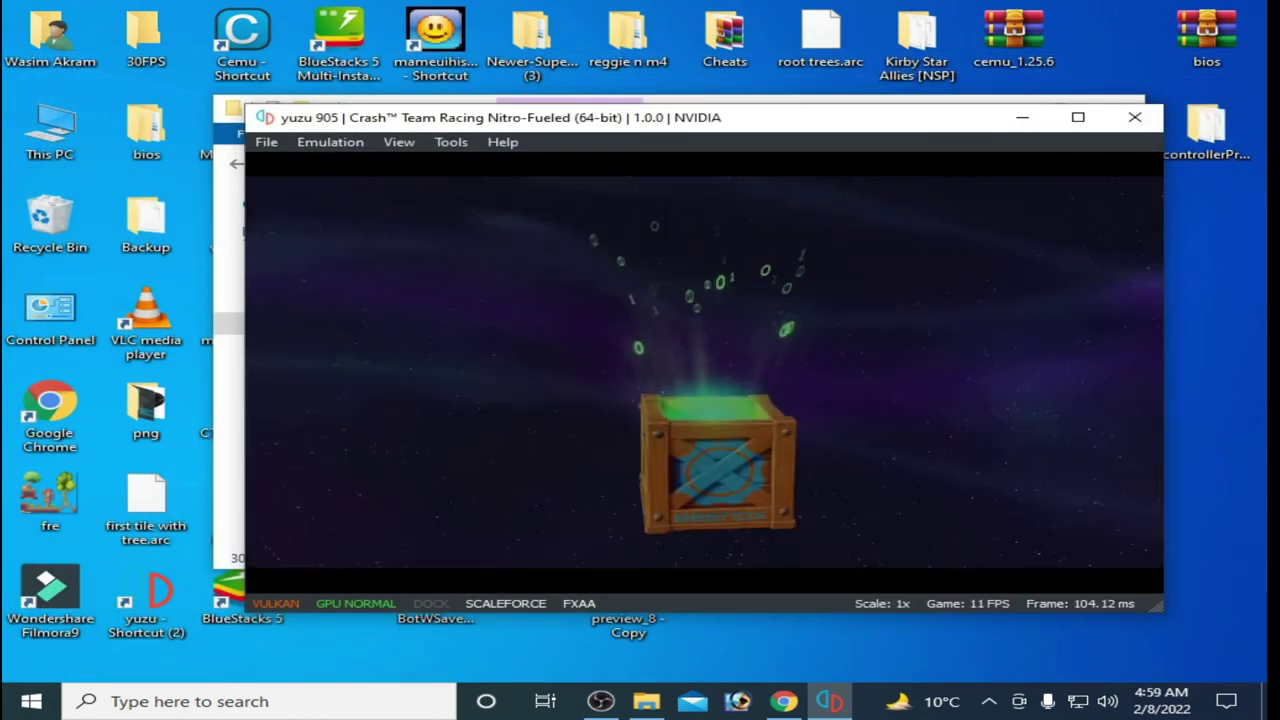